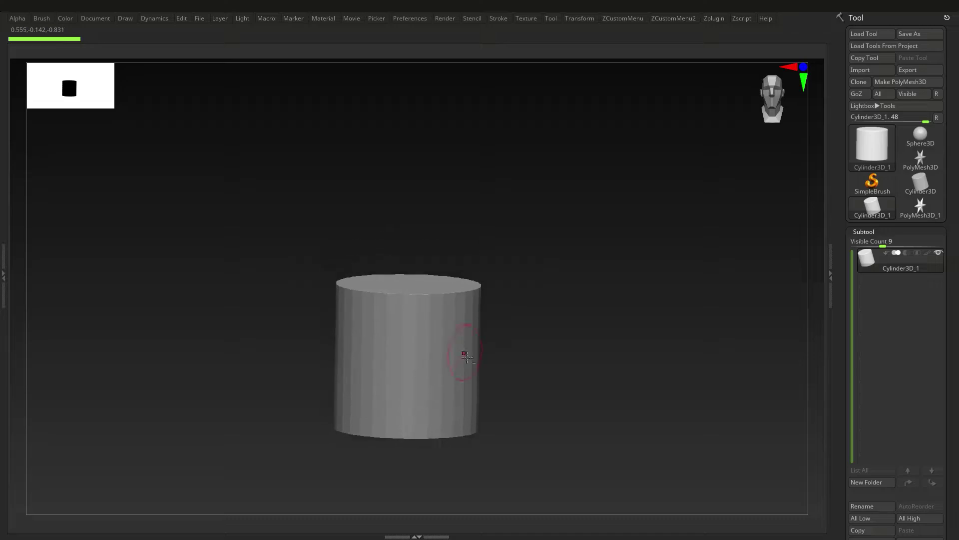
Switch to the Cylinder3D primitive and convert it to a PolyMesh3D.
{"action": "left_click_drag", "start_coordinate": [463, 349], "coordinate": [449, 366]}
{"action": "mouse_move", "coordinate": [448, 367]}
{"action": "right_mouse_down"}
{"action": "mouse_move", "coordinate": [453, 337]}
{"action": "mouse_move", "coordinate": [463, 364]}
{"action": "right_mouse_up"}
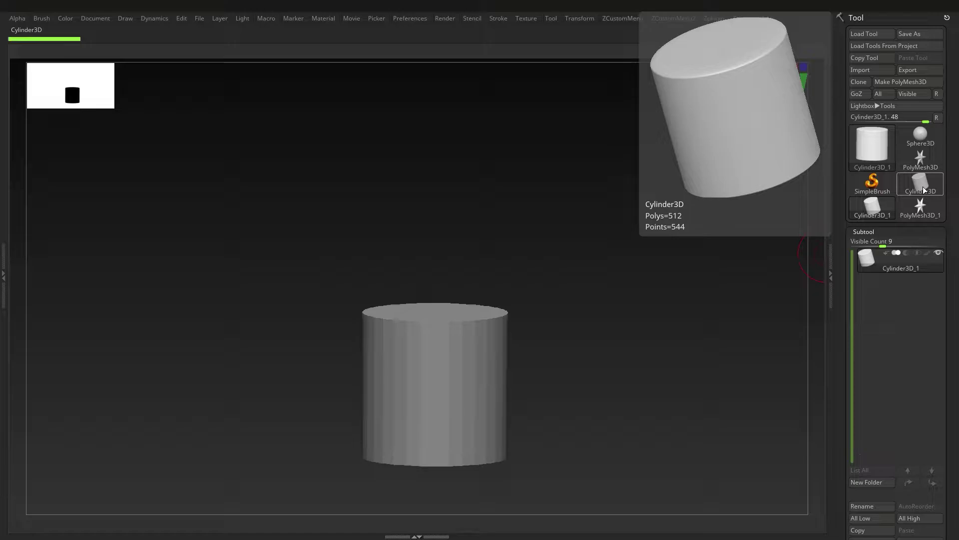
{"action": "mouse_move", "coordinate": [931, 134]}
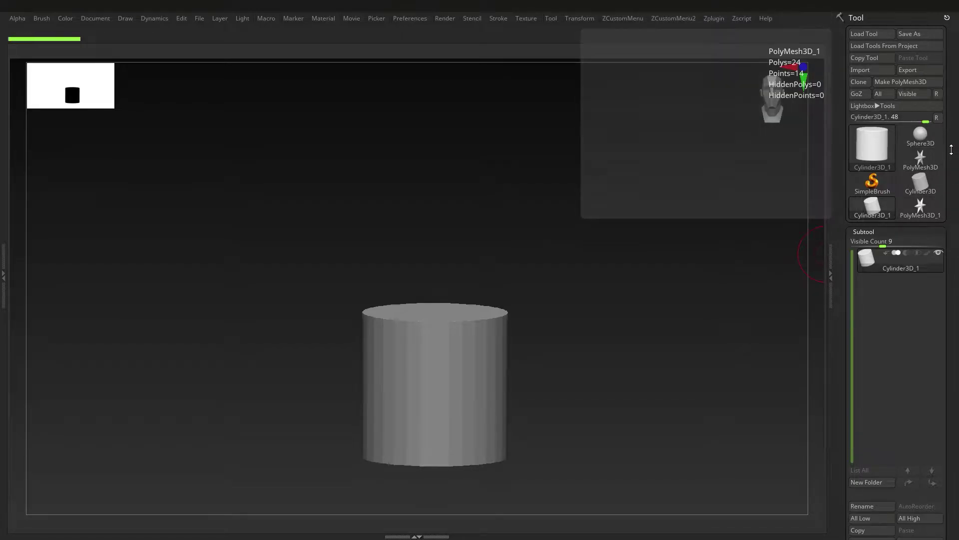
{"action": "left_click", "coordinate": [928, 187]}
{"action": "left_click", "coordinate": [901, 82]}
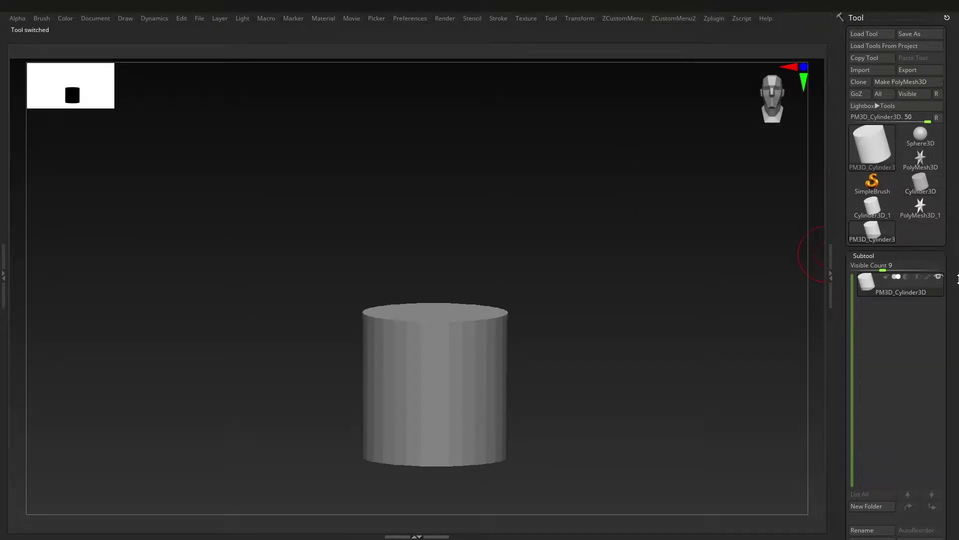
Delete the Cylinder3D_1 tool and return to the PM3D_Cylinder3D mesh.
{"action": "left_click", "coordinate": [872, 196]}
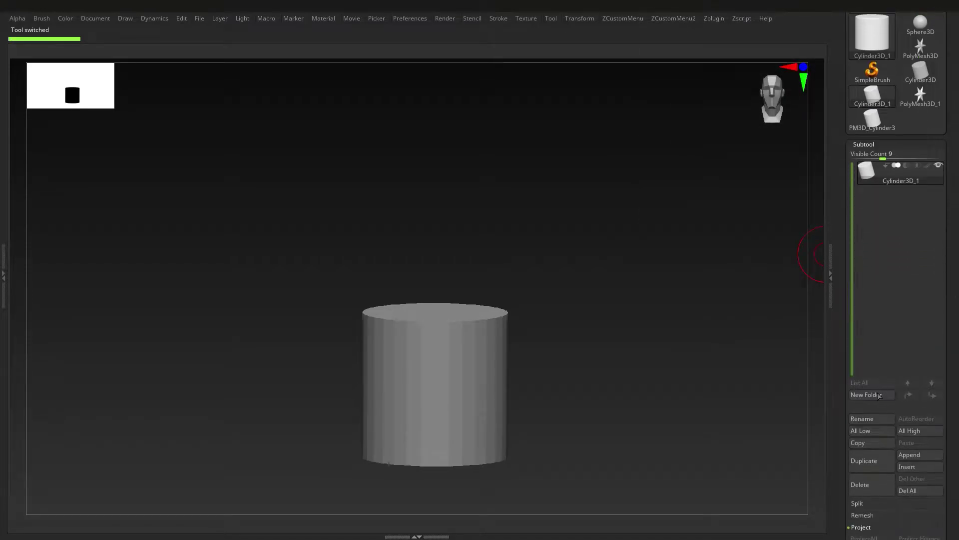
{"action": "left_click", "coordinate": [872, 481]}
{"action": "left_click", "coordinate": [845, 504]}
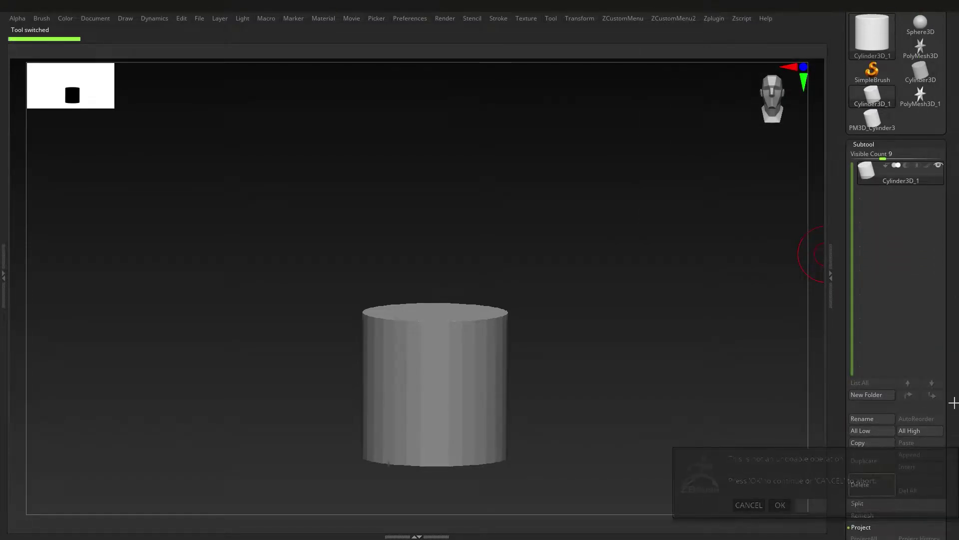
{"action": "left_click", "coordinate": [916, 150]}
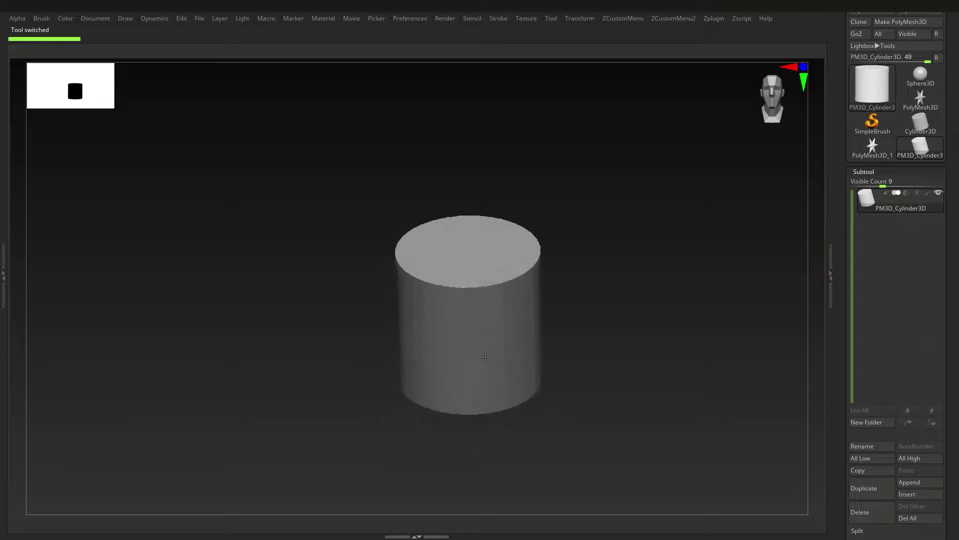
Rename the cylinder subtool as Main.
{"action": "left_click", "coordinate": [875, 448]}
{"action": "type", "text": "Main"}
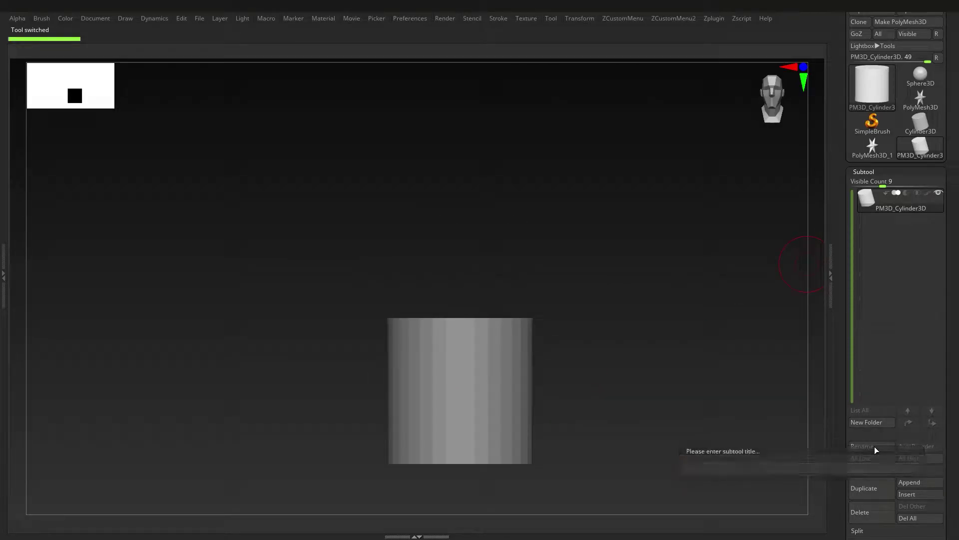
{"action": "key", "text": "Return"}
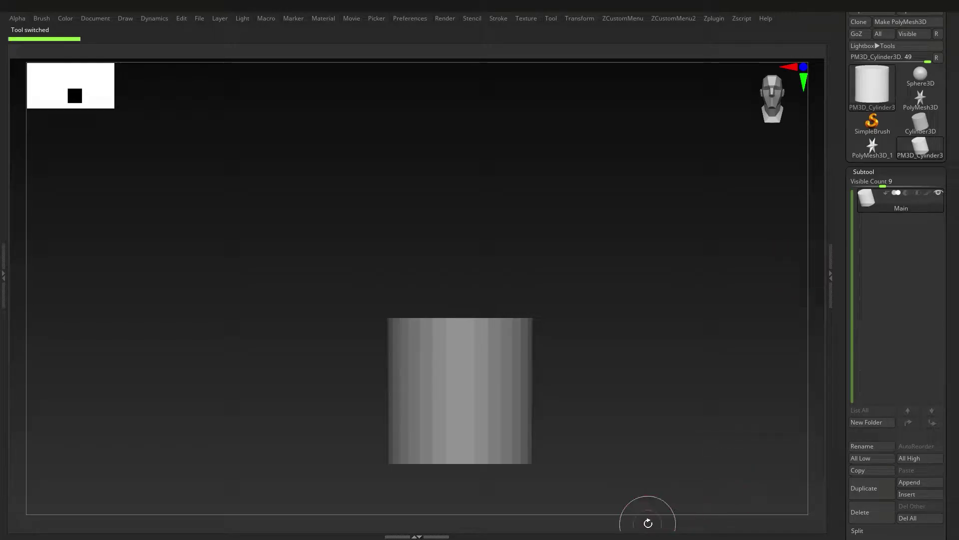
Duplicate Main, scale the copy to about 0.76, and lengthen it vertically so it passes through both ends of the original.
{"action": "key", "text": "ctrl+shift+d"}
{"action": "key", "text": "w"}
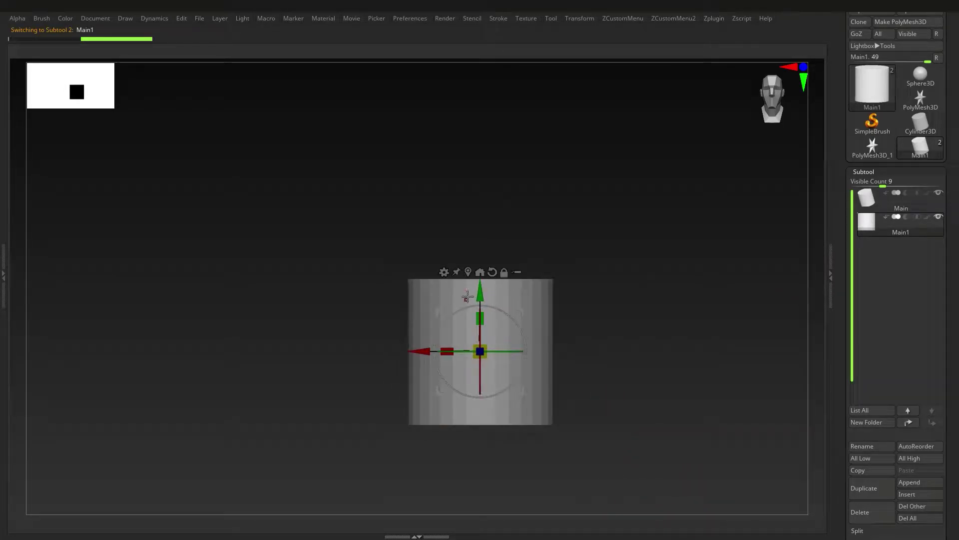
{"action": "left_click_drag", "start_coordinate": [484, 312], "coordinate": [482, 284]}
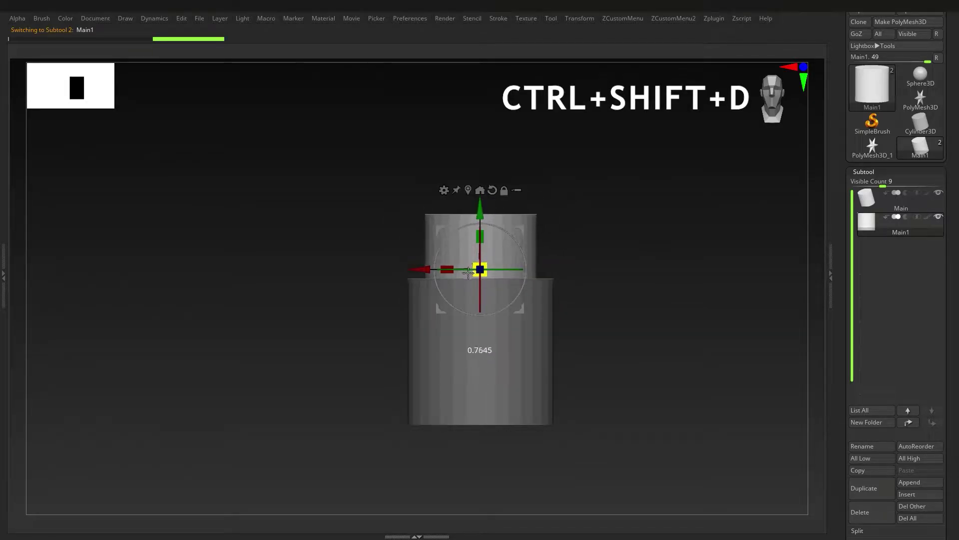
{"action": "left_click_drag", "start_coordinate": [483, 232], "coordinate": [483, 130]}
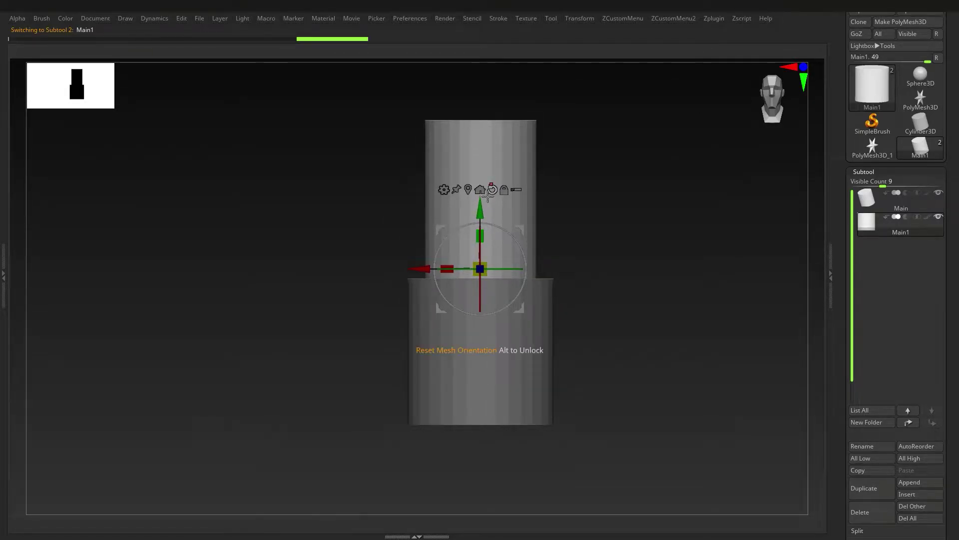
{"action": "left_click_drag", "start_coordinate": [481, 210], "coordinate": [506, 278]}
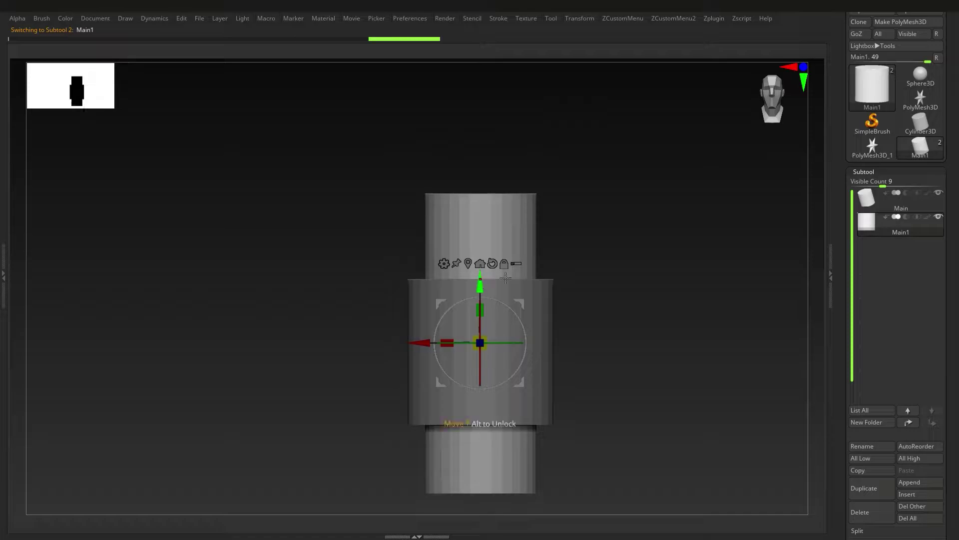
Set the Main1 cylinder to subtract from Main, and toggle Live Boolean off and on to compare the preview.
{"action": "left_click", "coordinate": [906, 218]}
{"action": "right_click_drag", "start_coordinate": [512, 311], "coordinate": [546, 367]}
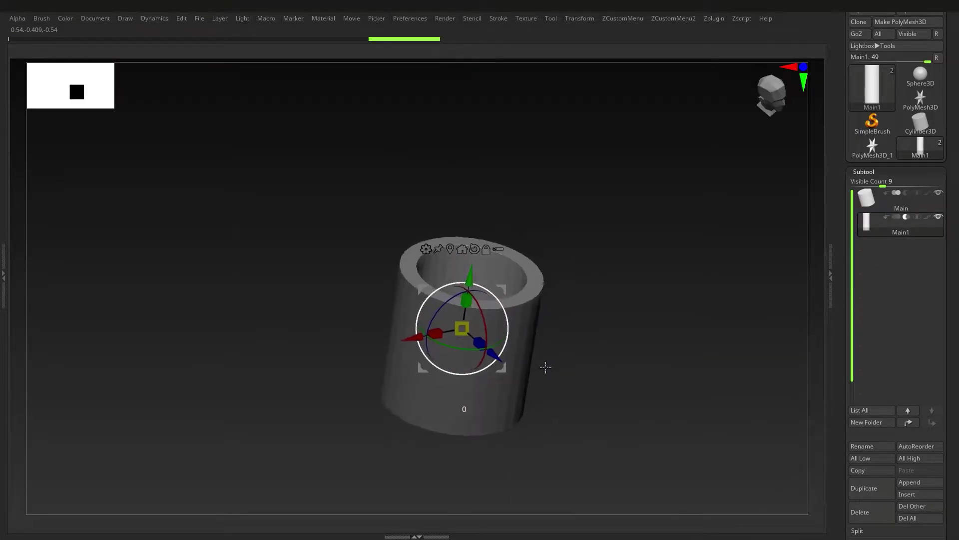
{"action": "left_click_drag", "start_coordinate": [546, 367], "coordinate": [539, 368]}
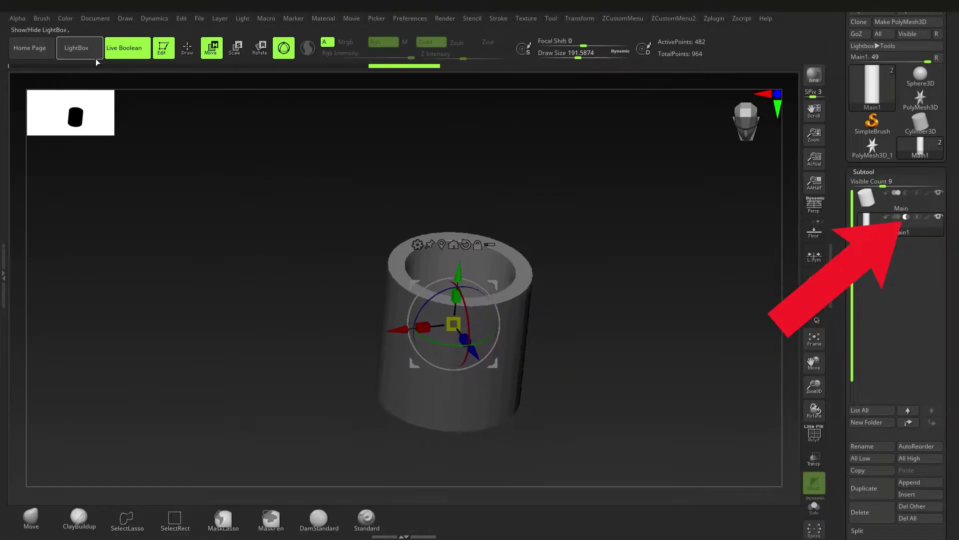
{"action": "left_click", "coordinate": [126, 48]}
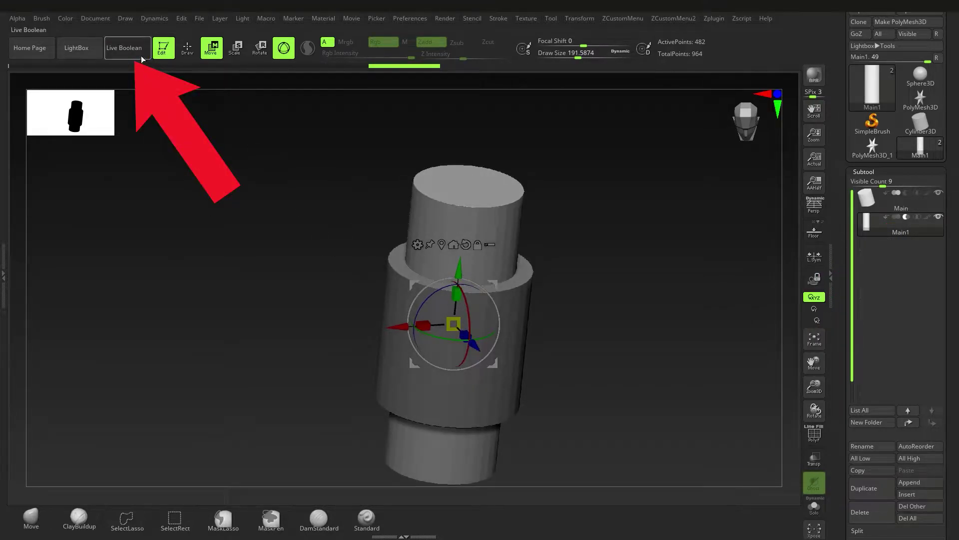
{"action": "left_click", "coordinate": [142, 57]}
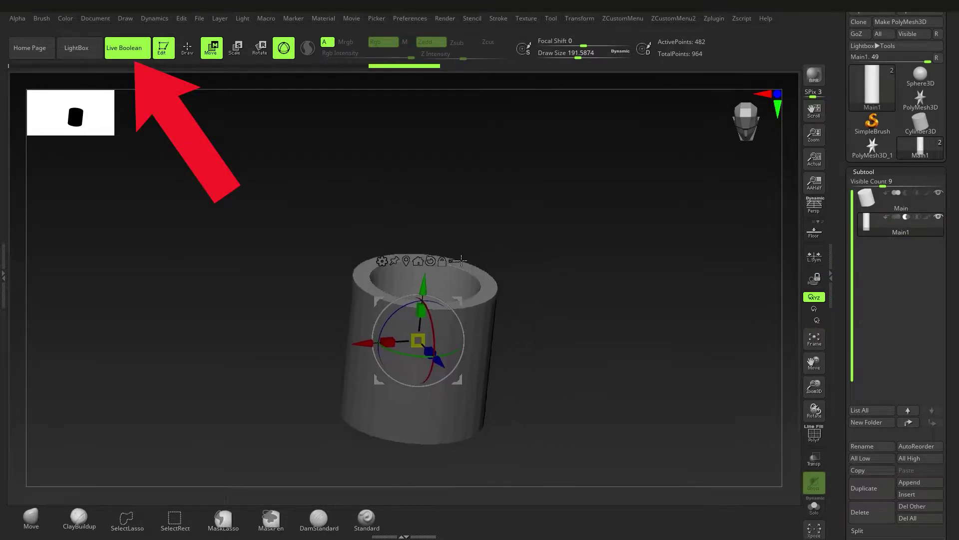
Show the polyframe and slide the Main1 cutter down and back up along Main's axis, leaving it running through Main.
{"action": "key", "text": "shift+f"}
{"action": "left_click_drag", "start_coordinate": [539, 319], "coordinate": [519, 299]}
{"action": "left_click_drag", "start_coordinate": [425, 283], "coordinate": [415, 381]}
{"action": "left_click_drag", "start_coordinate": [515, 345], "coordinate": [429, 338]}
{"action": "left_click_drag", "start_coordinate": [415, 378], "coordinate": [427, 295]}
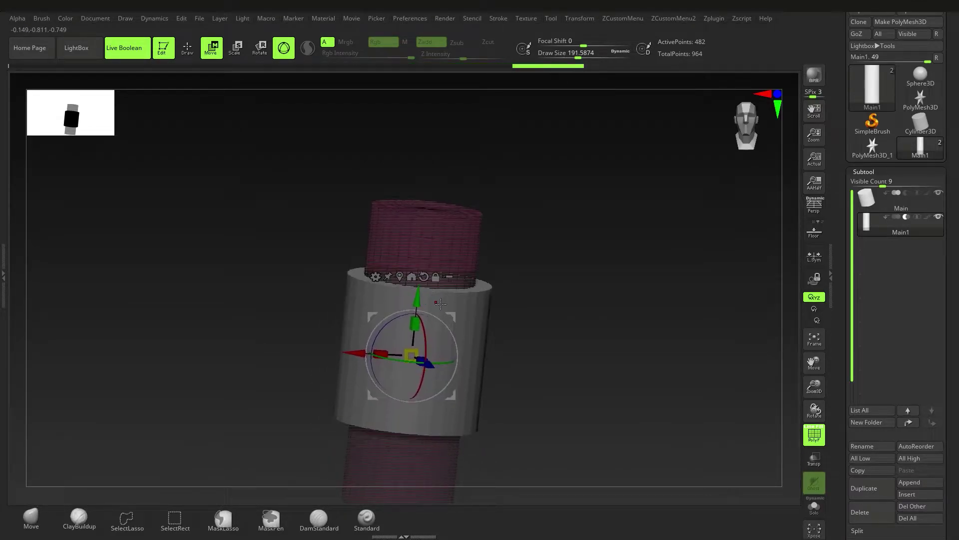
{"action": "key", "text": "shift+f"}
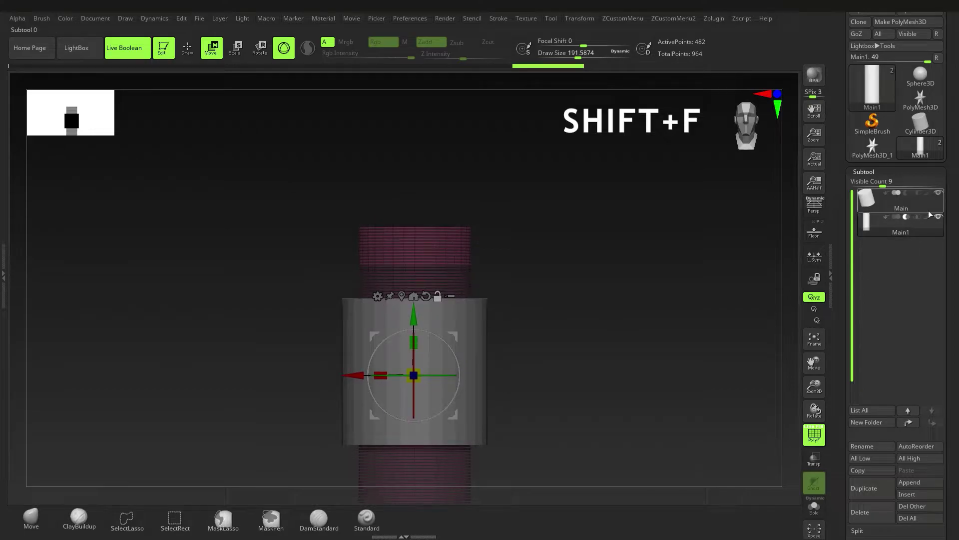
Select the Main subtool and generate a Boolean mesh from Main and Main1.
{"action": "left_click", "coordinate": [928, 211]}
{"action": "mouse_move", "coordinate": [596, 332]}
{"action": "left_mouse_down"}
{"action": "mouse_move", "coordinate": [600, 344]}
{"action": "mouse_move", "coordinate": [565, 349]}
{"action": "mouse_move", "coordinate": [544, 338]}
{"action": "mouse_move", "coordinate": [824, 300]}
{"action": "left_mouse_up"}
{"action": "key", "text": "q"}
{"action": "scroll", "coordinate": [913, 403], "scroll_direction": "down", "scroll_amount": 1}
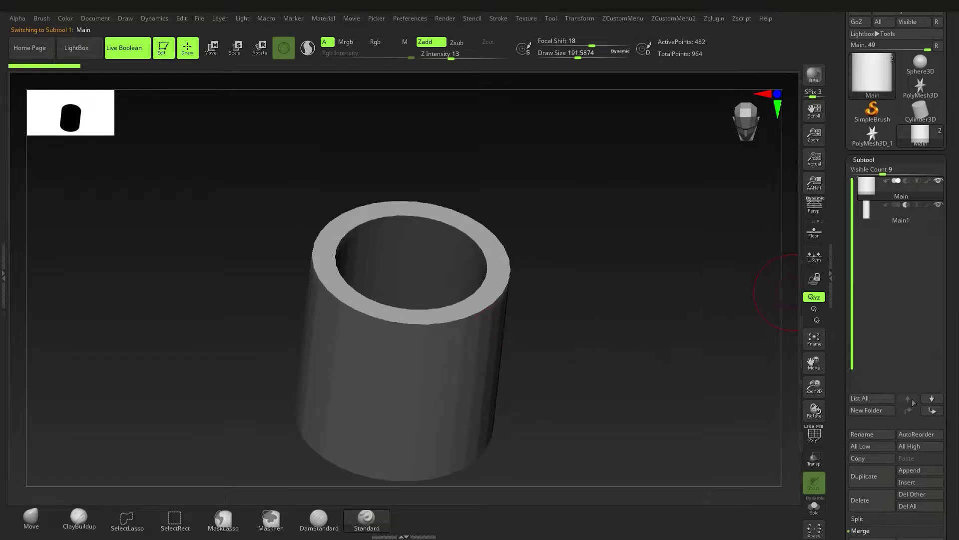
{"action": "scroll", "coordinate": [873, 284], "scroll_direction": "down", "scroll_amount": 15}
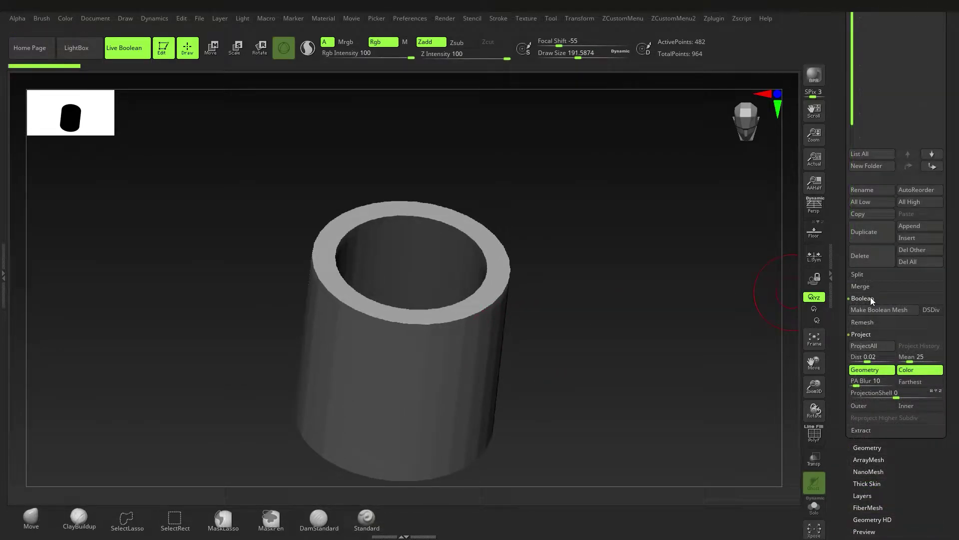
{"action": "left_click", "coordinate": [867, 298]}
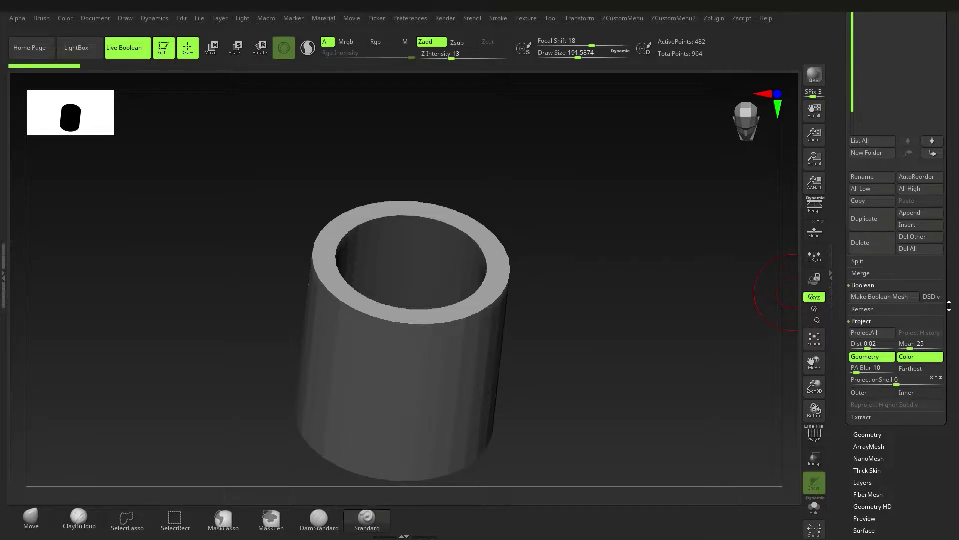
{"action": "left_click", "coordinate": [890, 297]}
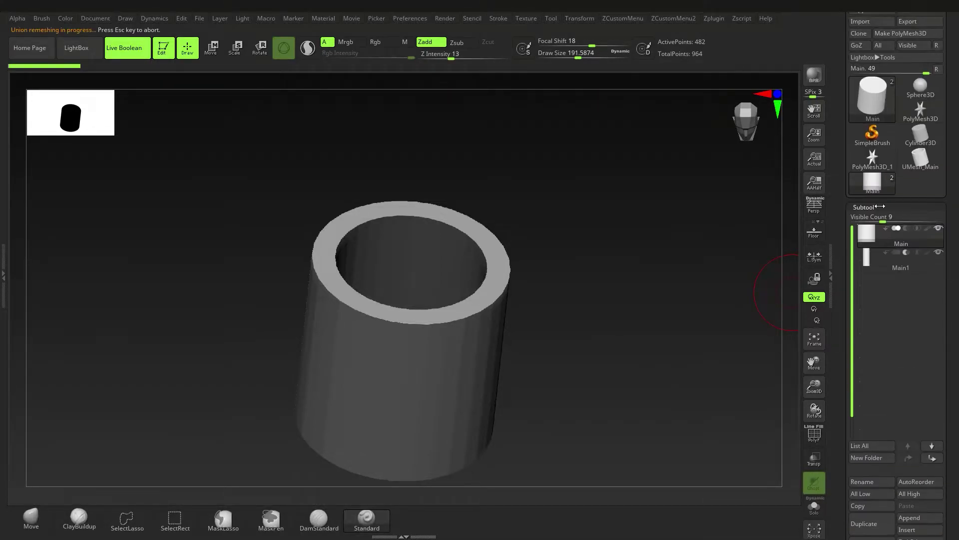
Inspect the generated UMesh_Main tool and return to the Main tool.
{"action": "mouse_move", "coordinate": [874, 189]}
{"action": "left_click", "coordinate": [928, 156]}
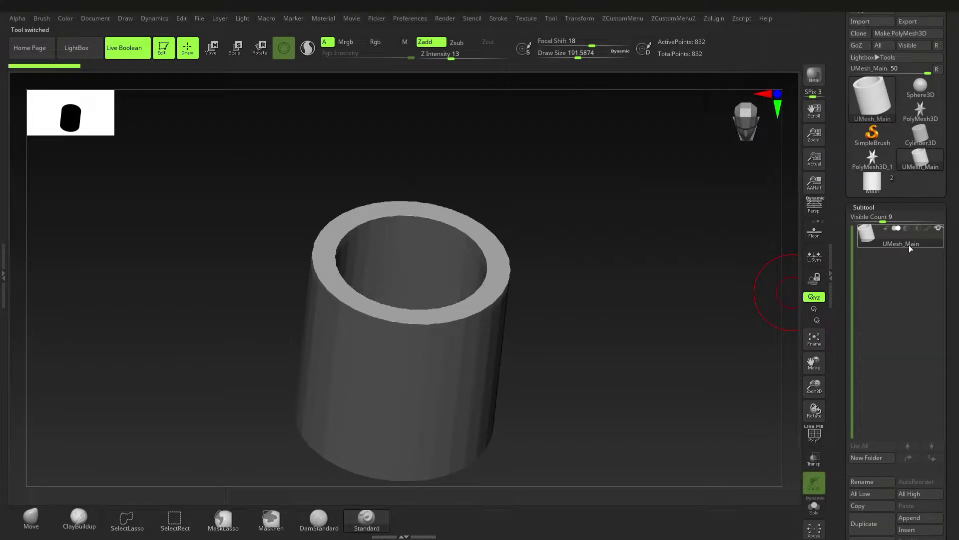
{"action": "left_click", "coordinate": [876, 185]}
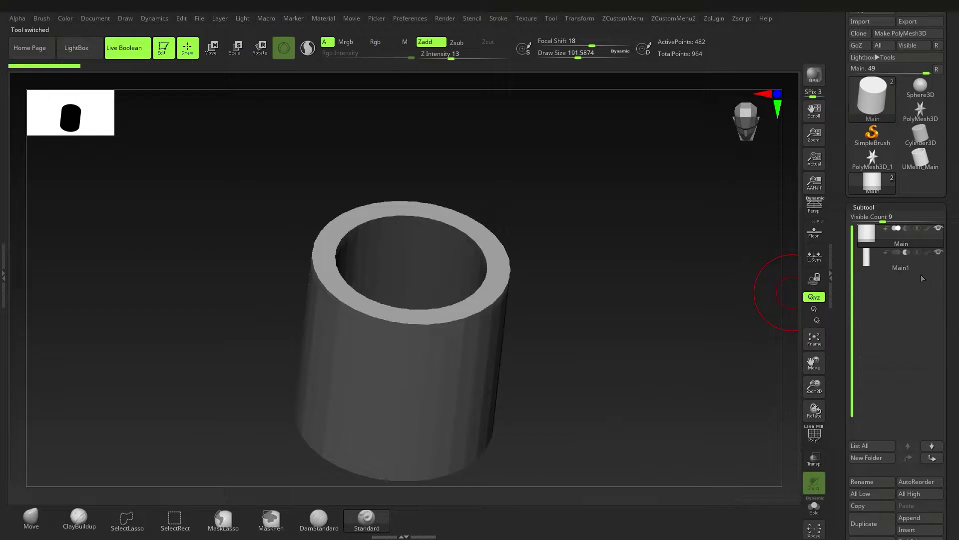
Hide the Main and Main1 subtools and insert UMesh_Main as a new subtool below Main1.
{"action": "left_click", "coordinate": [938, 254]}
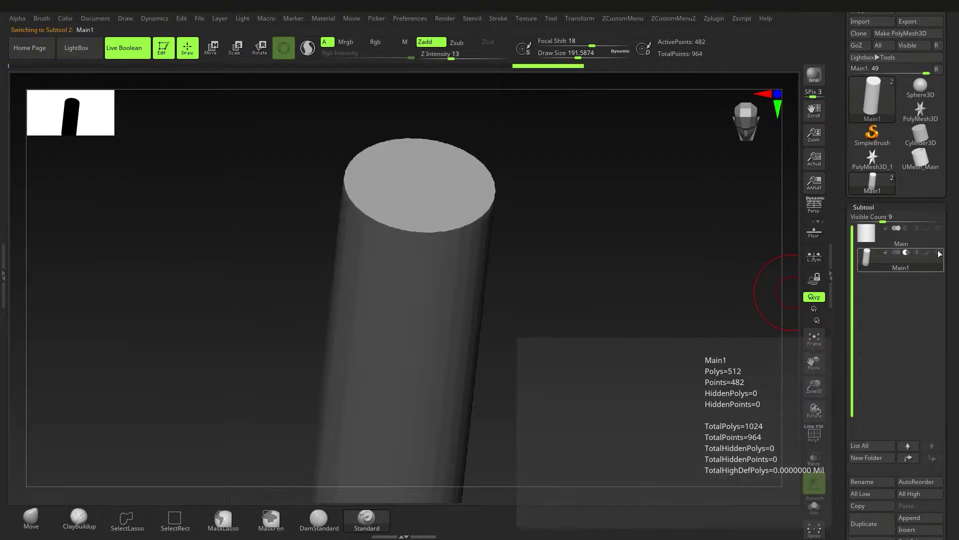
{"action": "scroll", "coordinate": [926, 434], "scroll_direction": "down", "scroll_amount": 3}
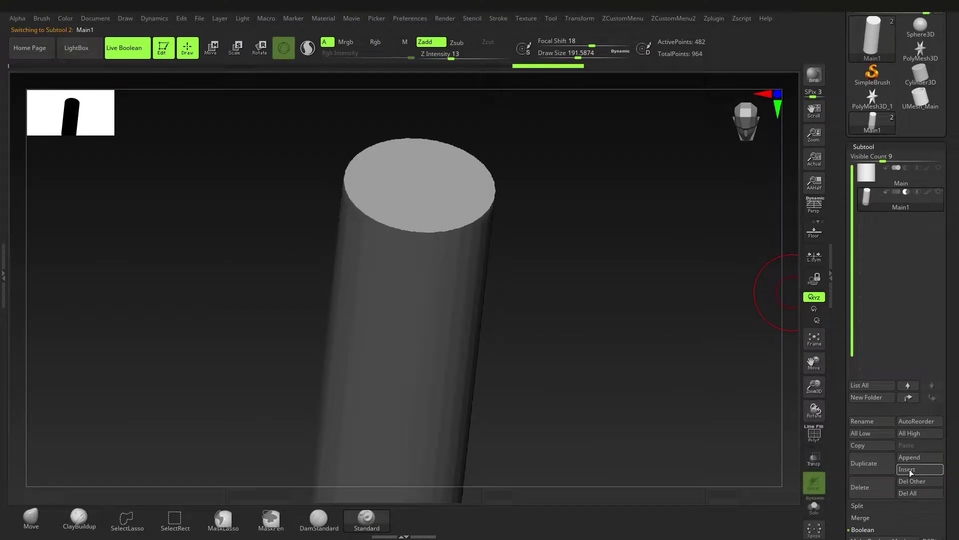
{"action": "left_click", "coordinate": [909, 469]}
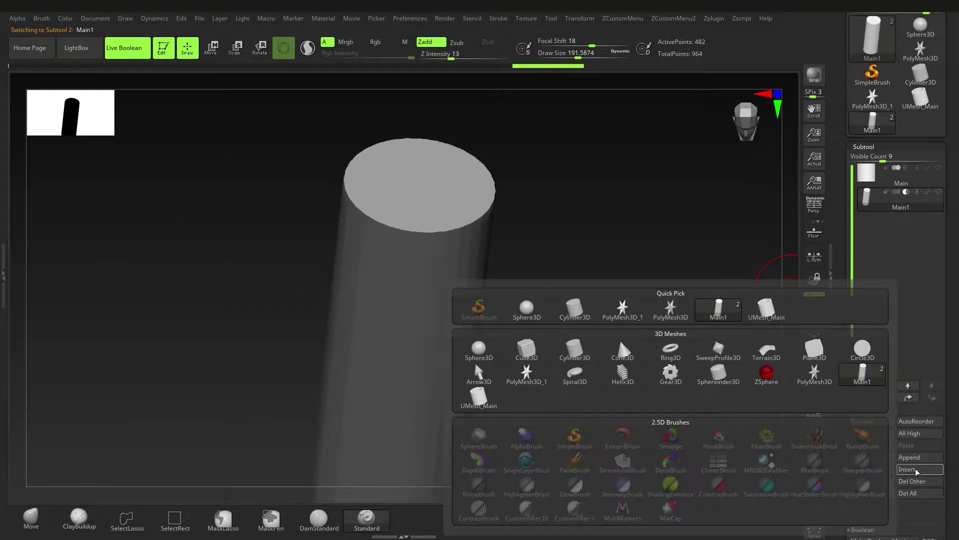
{"action": "left_click", "coordinate": [485, 402]}
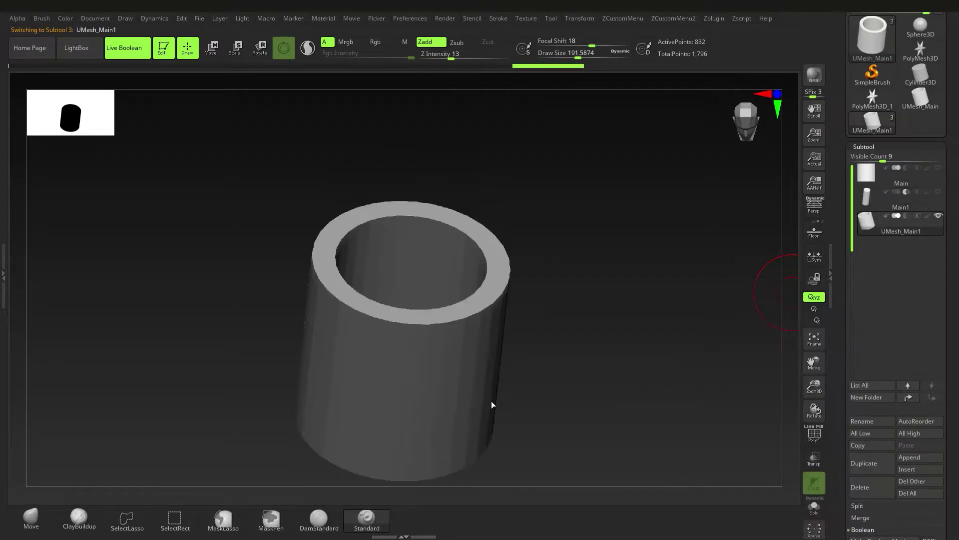
Rename the inserted subtool as B_Mesh and move Main1 below it in the subtool order.
{"action": "left_click", "coordinate": [872, 420]}
{"action": "type", "text": "B"}
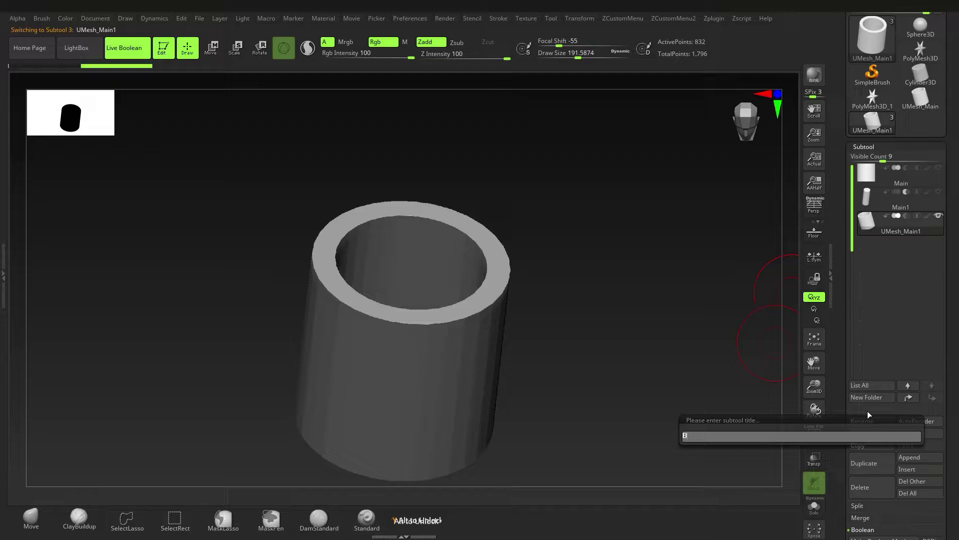
{"action": "type", "text": "_Mesh"}
{"action": "key", "text": "Return"}
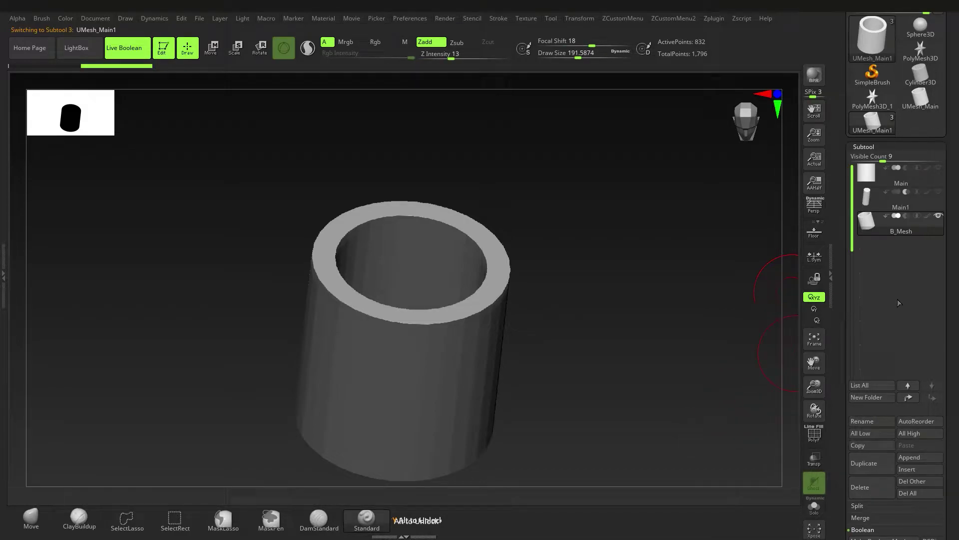
{"action": "key", "text": "Up"}
{"action": "key", "text": "ctrl+Down"}
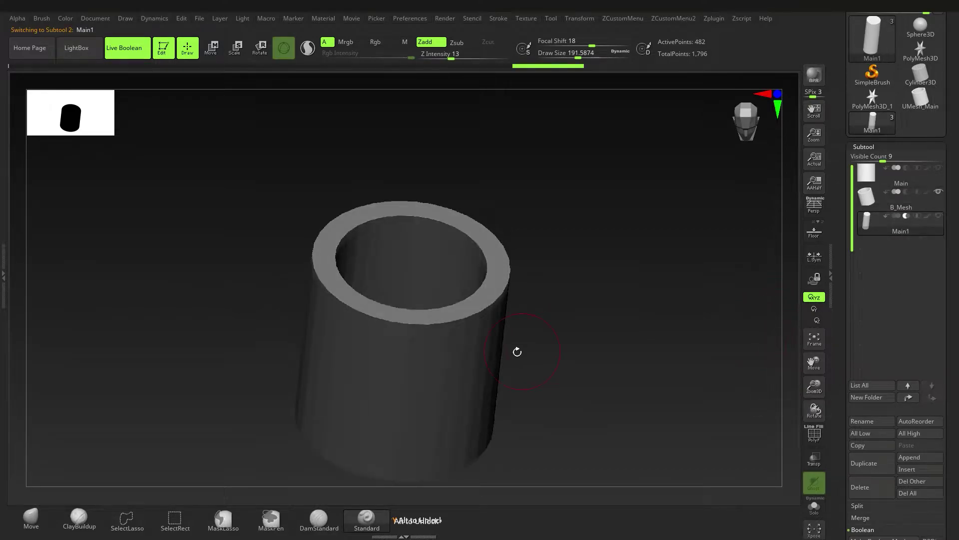
Rotate the Main1 cutter to lie horizontally across B_Mesh and make it visible to cut a side hole.
{"action": "key", "text": "w"}
{"action": "left_click_drag", "start_coordinate": [516, 351], "coordinate": [462, 421], "text": "shift"}
{"action": "left_click_drag", "start_coordinate": [517, 405], "coordinate": [519, 428]}
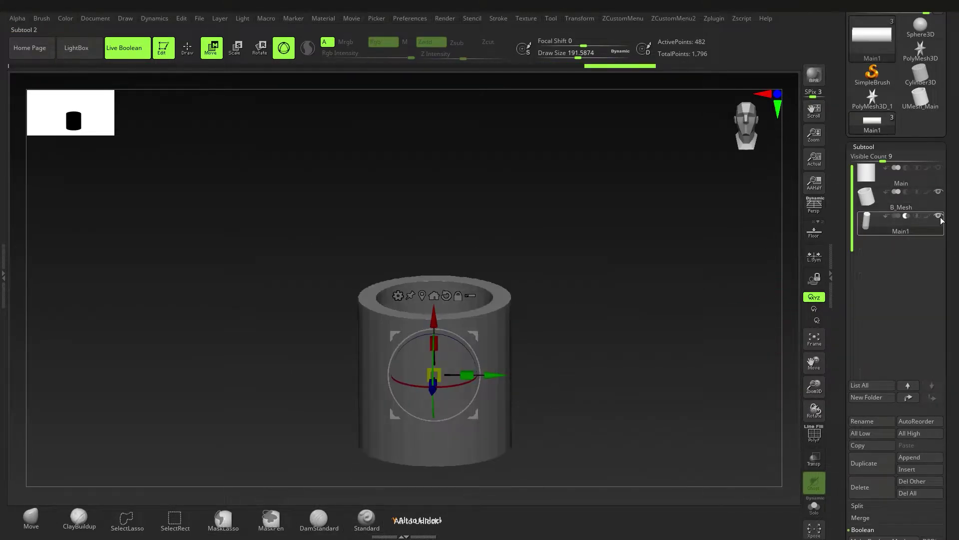
{"action": "left_click", "coordinate": [939, 216]}
{"action": "mouse_move", "coordinate": [225, 160]}
{"action": "left_mouse_down"}
{"action": "mouse_move", "coordinate": [545, 323]}
{"action": "mouse_move", "coordinate": [556, 317]}
{"action": "mouse_move", "coordinate": [510, 321]}
{"action": "mouse_move", "coordinate": [541, 321]}
{"action": "mouse_move", "coordinate": [520, 326]}
{"action": "mouse_move", "coordinate": [547, 342]}
{"action": "left_mouse_up"}
Turn on Dynamic Subdivision for Main1, switching it off and on again to compare the side hole's smoothness up close.
{"action": "key", "text": "q"}
{"action": "mouse_move", "coordinate": [546, 341]}
{"action": "right_mouse_down"}
{"action": "mouse_move", "coordinate": [544, 330]}
{"action": "mouse_move", "coordinate": [557, 349]}
{"action": "mouse_move", "coordinate": [545, 302]}
{"action": "mouse_move", "coordinate": [582, 369]}
{"action": "right_mouse_up"}
{"action": "right_click_drag", "start_coordinate": [582, 369], "coordinate": [582, 333]}
{"action": "key", "text": "d"}
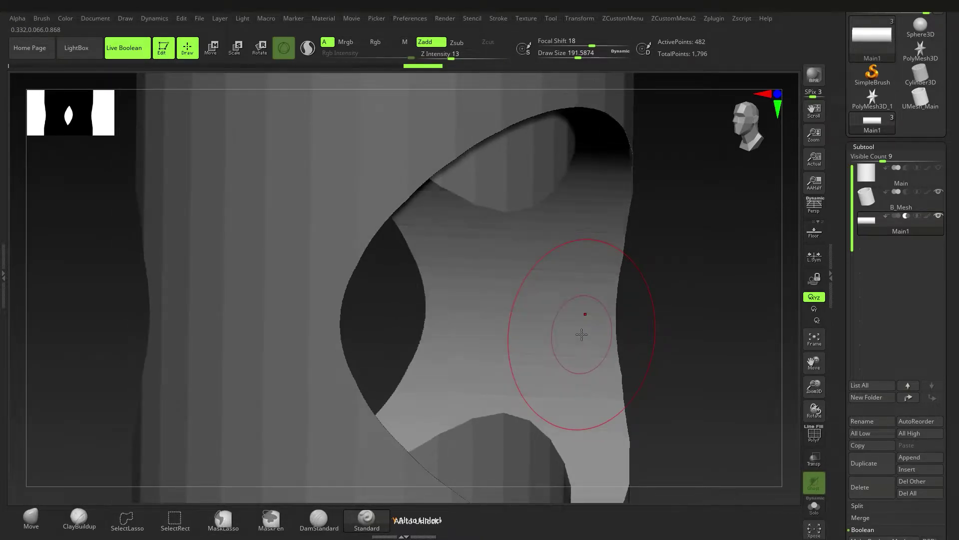
{"action": "key", "text": "shift+d"}
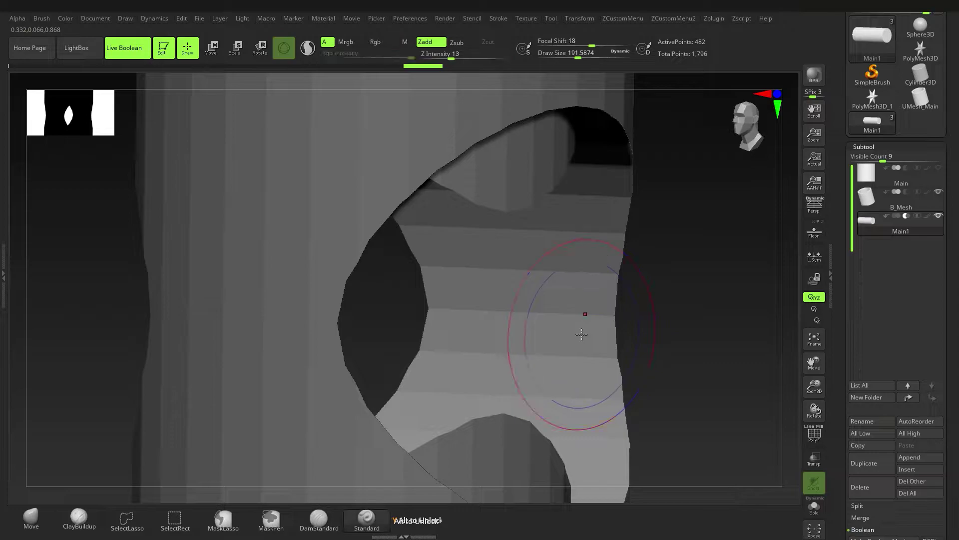
{"action": "key", "text": "d"}
Collapse the Project settings of Main1 and display its Geometry settings.
{"action": "left_click_drag", "start_coordinate": [955, 385], "coordinate": [954, 160]}
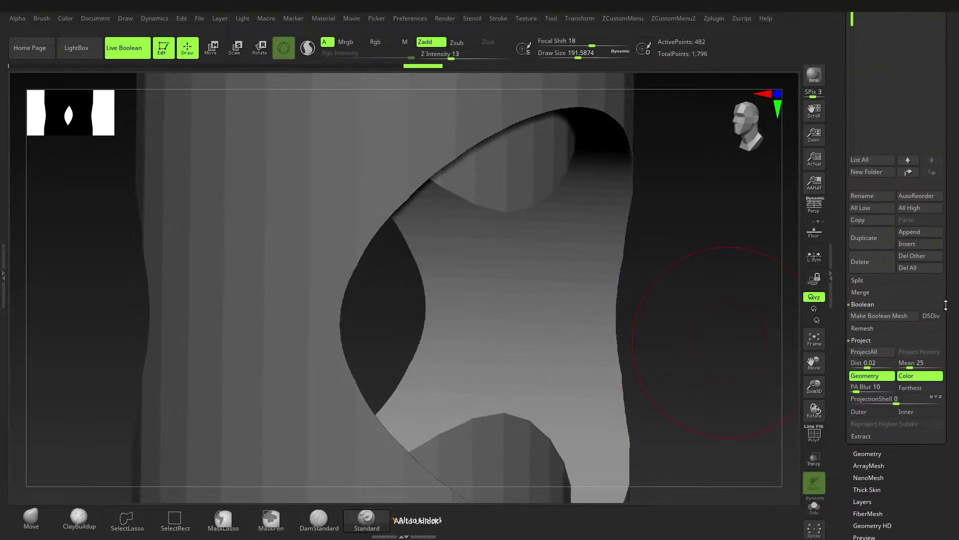
{"action": "left_click", "coordinate": [877, 343], "text": "shift"}
{"action": "key", "text": "b"}
{"action": "key", "text": "s"}
{"action": "key", "text": "t"}
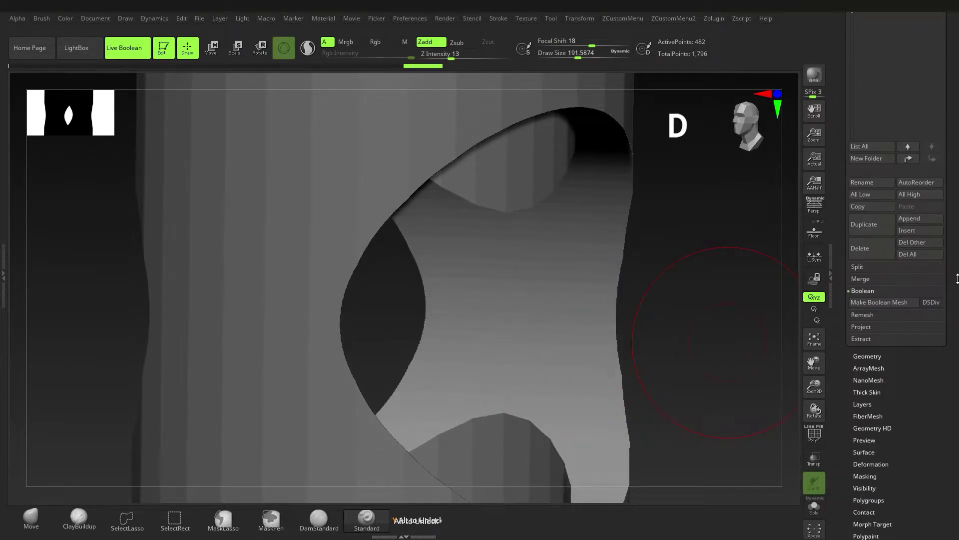
{"action": "left_click", "coordinate": [870, 358]}
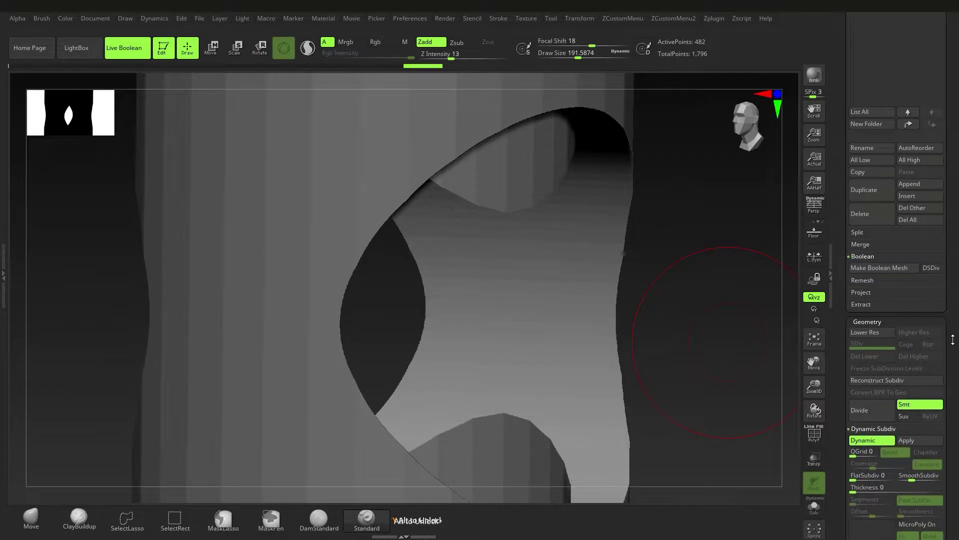
{"action": "scroll", "coordinate": [882, 346], "scroll_direction": "down", "scroll_amount": 3}
{"action": "left_click", "coordinate": [880, 344]}
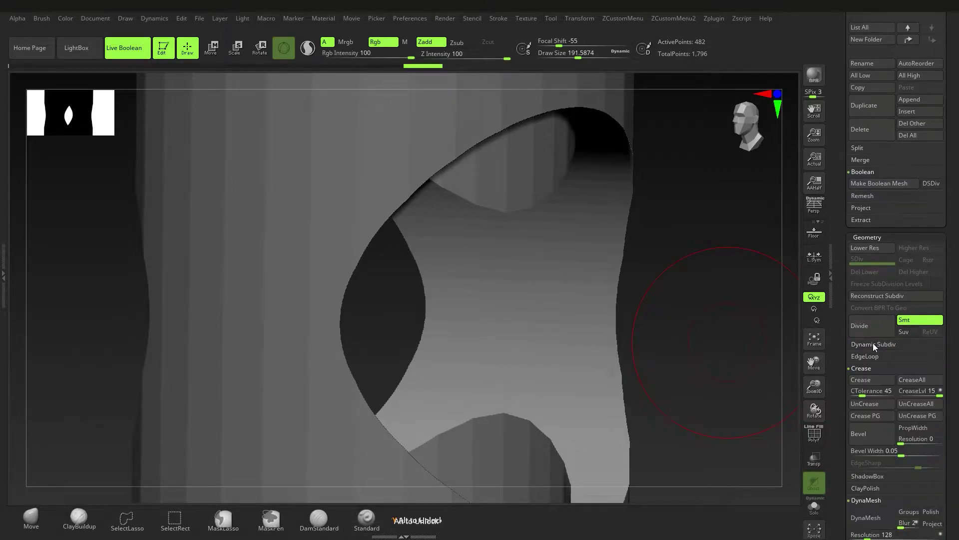
Open Main1's Dynamic Subdiv settings and switch Dynamic off and on again, comparing the side hole against the whole cylinder.
{"action": "left_click", "coordinate": [878, 344]}
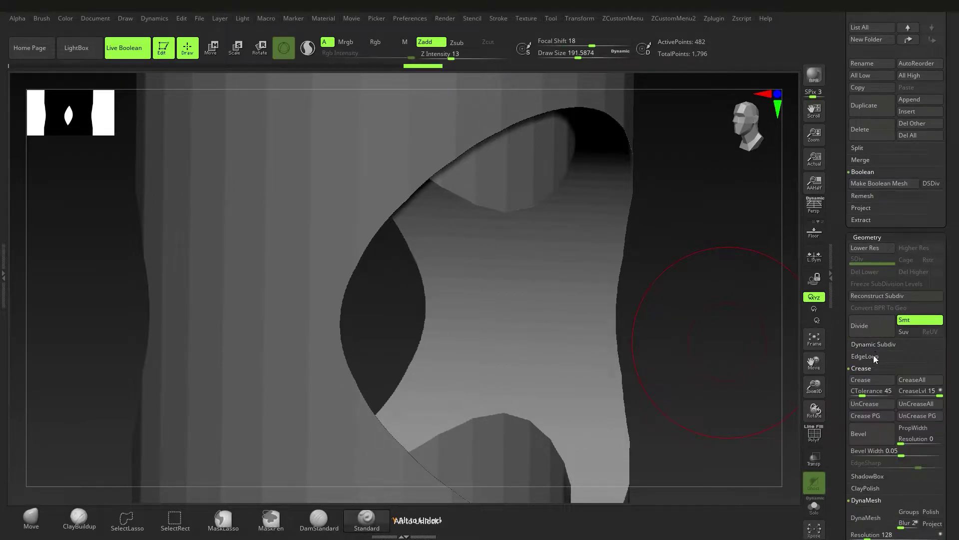
{"action": "left_click", "coordinate": [875, 343]}
{"action": "left_click", "coordinate": [875, 344]}
{"action": "left_click", "coordinate": [880, 357]}
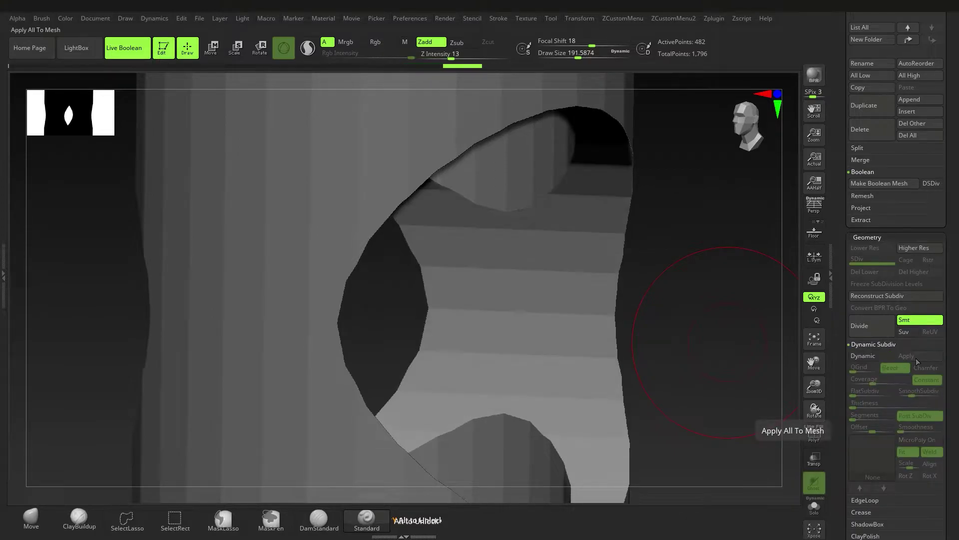
{"action": "left_click", "coordinate": [865, 357]}
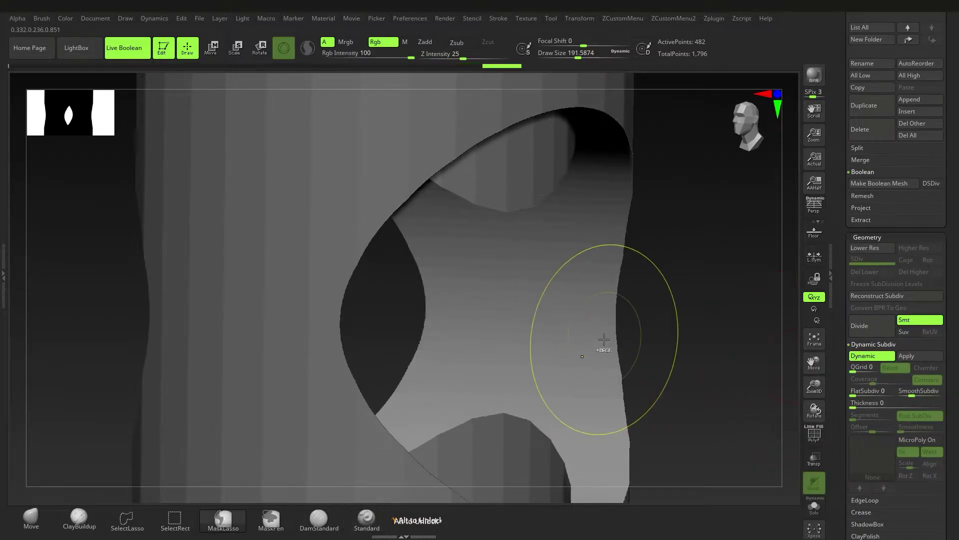
{"action": "key", "text": "f"}
{"action": "mouse_move", "coordinate": [508, 334]}
{"action": "right_mouse_down", "text": "ctrl"}
{"action": "mouse_move", "coordinate": [565, 336]}
{"action": "mouse_move", "coordinate": [575, 353]}
{"action": "mouse_move", "coordinate": [574, 313]}
{"action": "mouse_move", "coordinate": [603, 302]}
{"action": "right_mouse_up", "text": "ctrl"}
{"action": "right_click", "coordinate": [574, 312]}
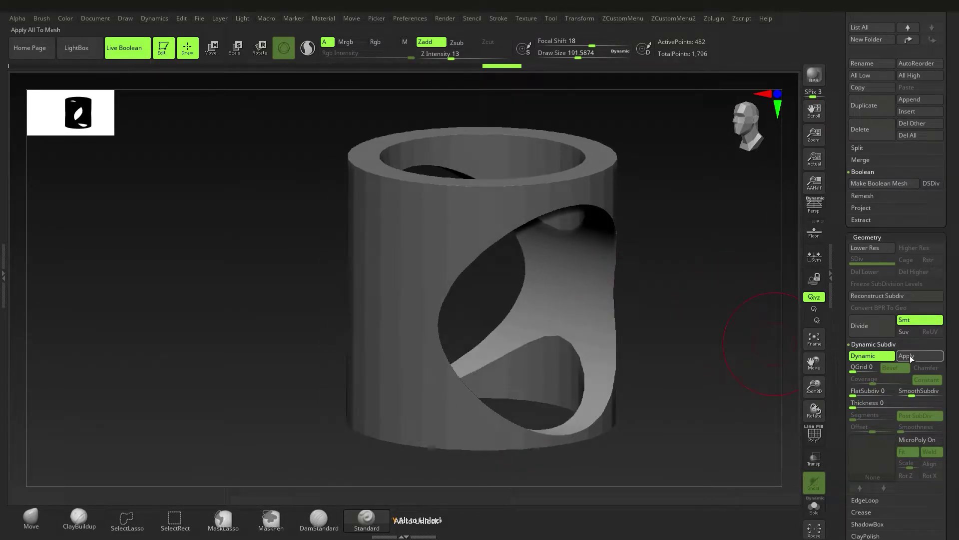
Enable DSDiv for the Boolean operation and make a Boolean mesh from B_Mesh and Main1.
{"action": "left_click_drag", "start_coordinate": [902, 230], "coordinate": [902, 258]}
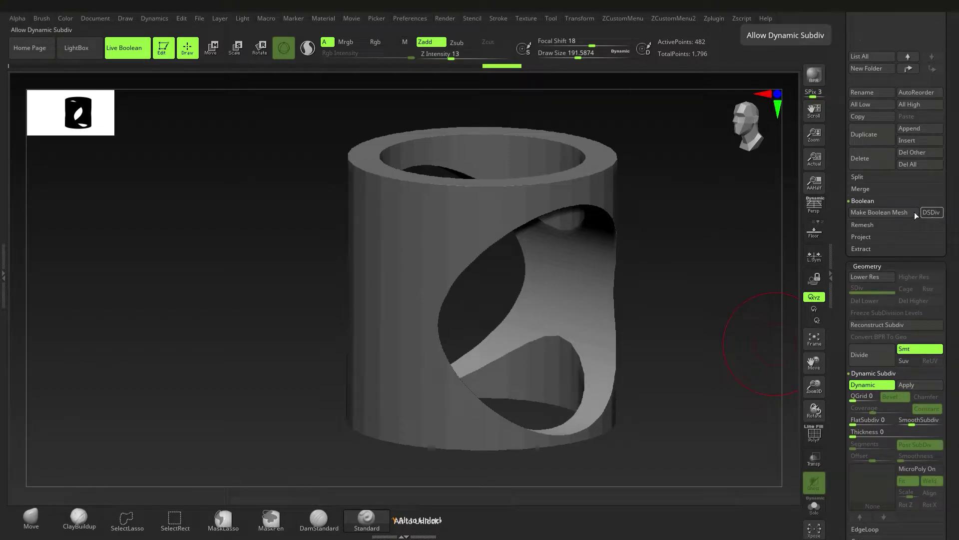
{"action": "left_click", "coordinate": [931, 212]}
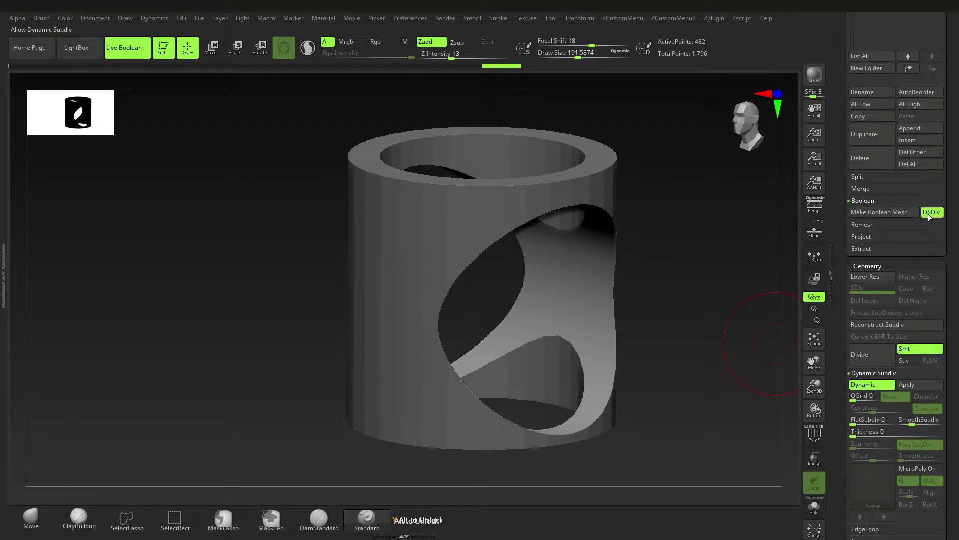
{"action": "scroll", "coordinate": [892, 265], "scroll_direction": "up", "scroll_amount": 4}
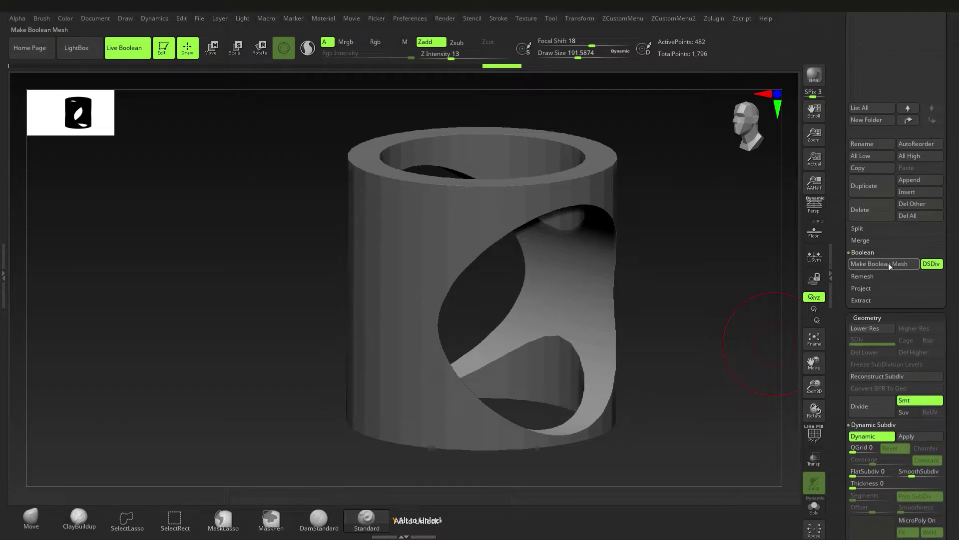
{"action": "left_click", "coordinate": [889, 264]}
{"action": "scroll", "coordinate": [927, 283], "scroll_direction": "up", "scroll_amount": 15}
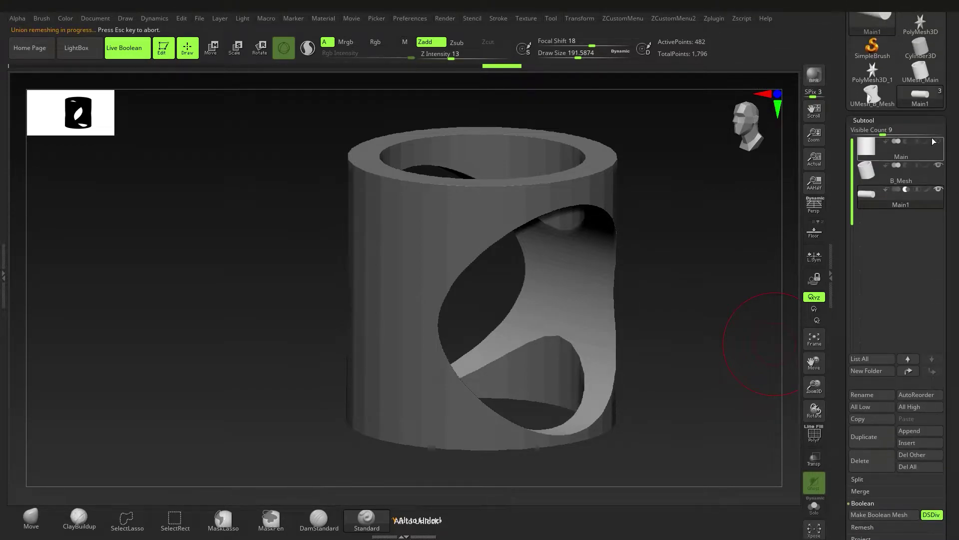
Switch to the generated UMesh_B_Mesh tool and show its polyframe.
{"action": "left_click", "coordinate": [882, 104]}
{"action": "right_click_drag", "start_coordinate": [578, 272], "coordinate": [528, 287], "text": "alt"}
{"action": "key", "text": "shift+f"}
ZRemesh the Boolean mesh with DetectEdges and KeepCreases on and with KeepGroups and Half off.
{"action": "left_click_drag", "start_coordinate": [958, 428], "coordinate": [957, 304]}
{"action": "key", "text": "shift"}
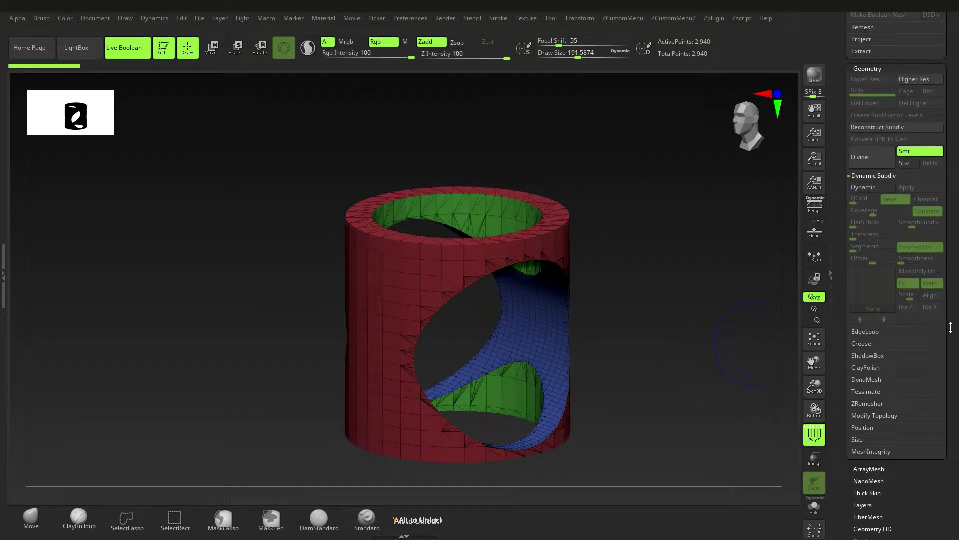
{"action": "left_click", "coordinate": [872, 403], "text": "shift"}
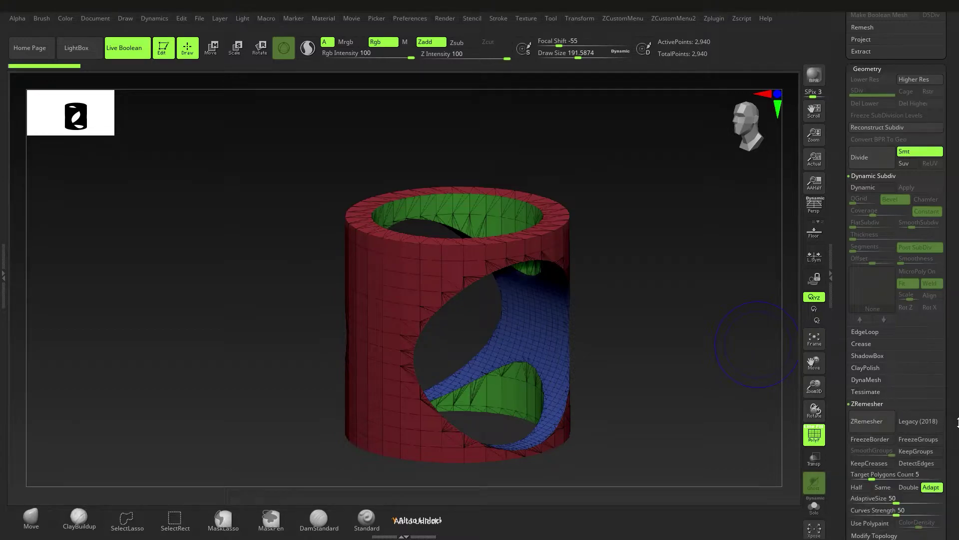
{"action": "left_click_drag", "start_coordinate": [958, 422], "coordinate": [958, 356]}
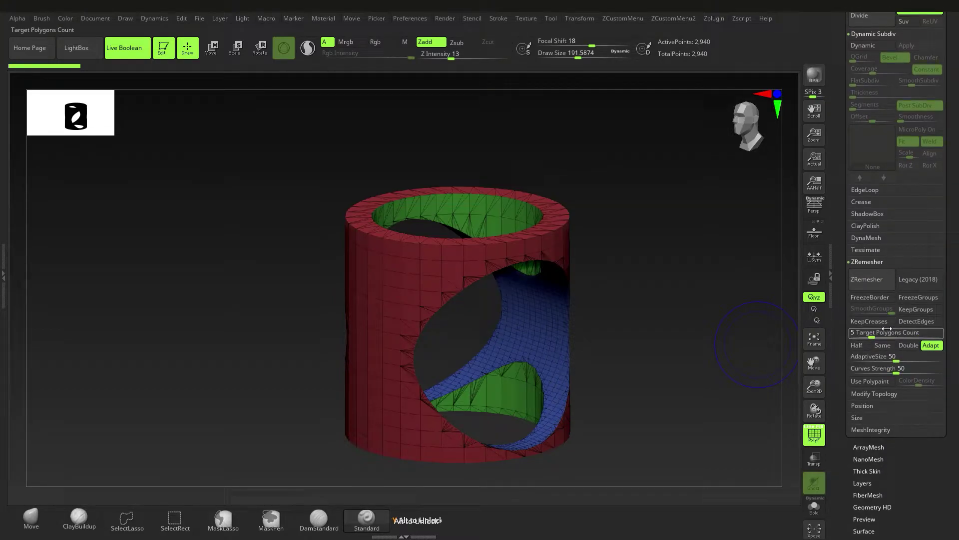
{"action": "left_click", "coordinate": [905, 321]}
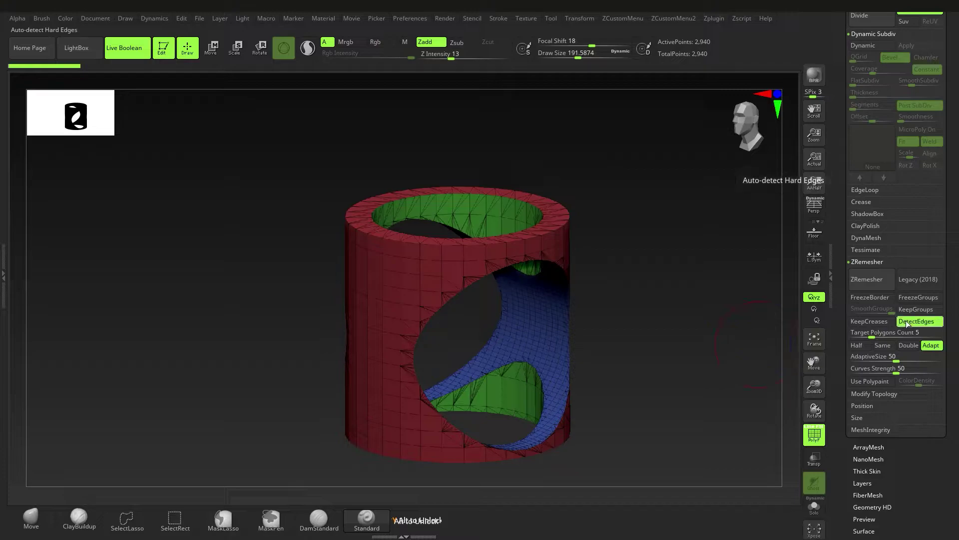
{"action": "left_click", "coordinate": [873, 321]}
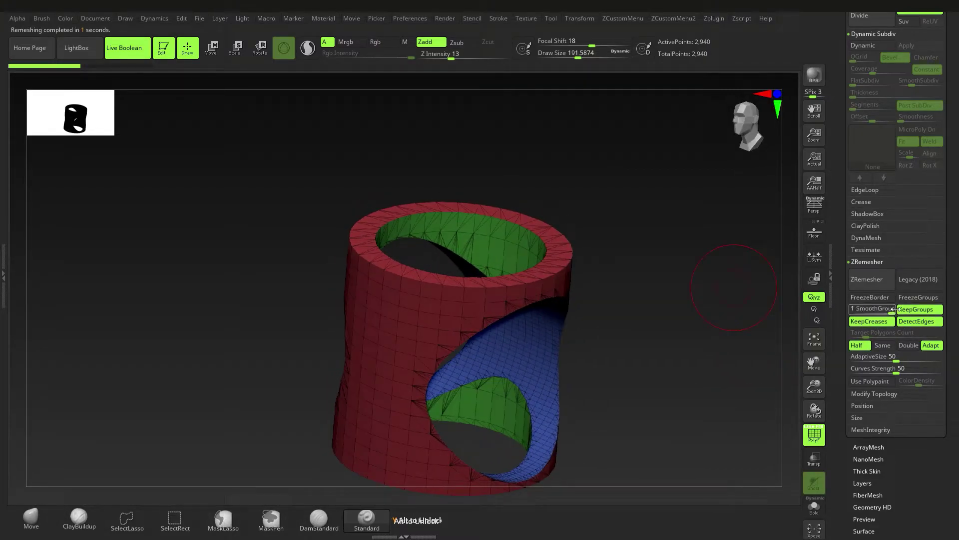
{"action": "left_click", "coordinate": [858, 345]}
{"action": "left_click", "coordinate": [875, 276]}
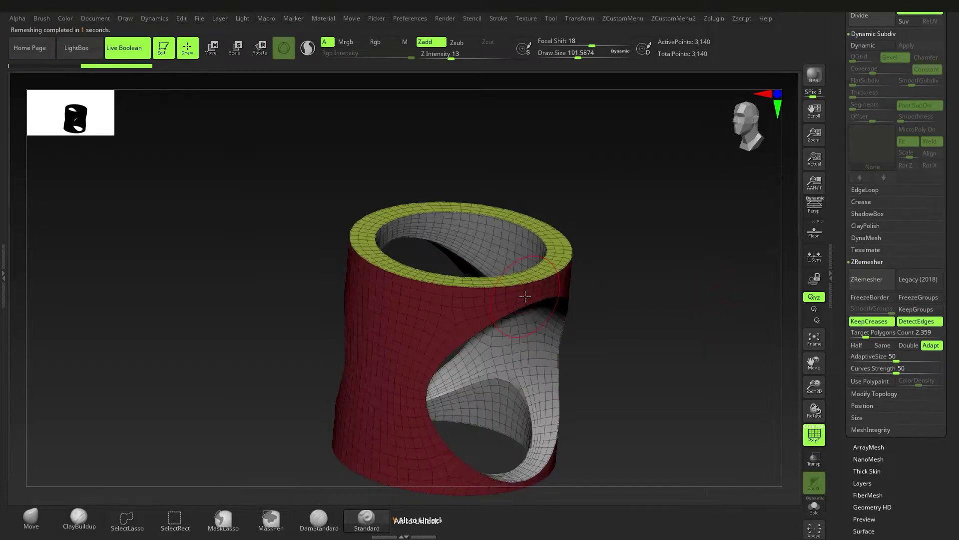
Inspect the remeshed topology around the side hole, turn on Dynamic Subdivision for the mesh, and hide the polyframe.
{"action": "mouse_move", "coordinate": [475, 291]}
{"action": "right_mouse_down"}
{"action": "mouse_move", "coordinate": [429, 265]}
{"action": "mouse_move", "coordinate": [471, 263]}
{"action": "mouse_move", "coordinate": [522, 300]}
{"action": "mouse_move", "coordinate": [536, 343]}
{"action": "mouse_move", "coordinate": [538, 324]}
{"action": "mouse_move", "coordinate": [474, 361]}
{"action": "mouse_move", "coordinate": [527, 350]}
{"action": "right_mouse_up"}
{"action": "left_click_drag", "start_coordinate": [527, 349], "coordinate": [538, 329]}
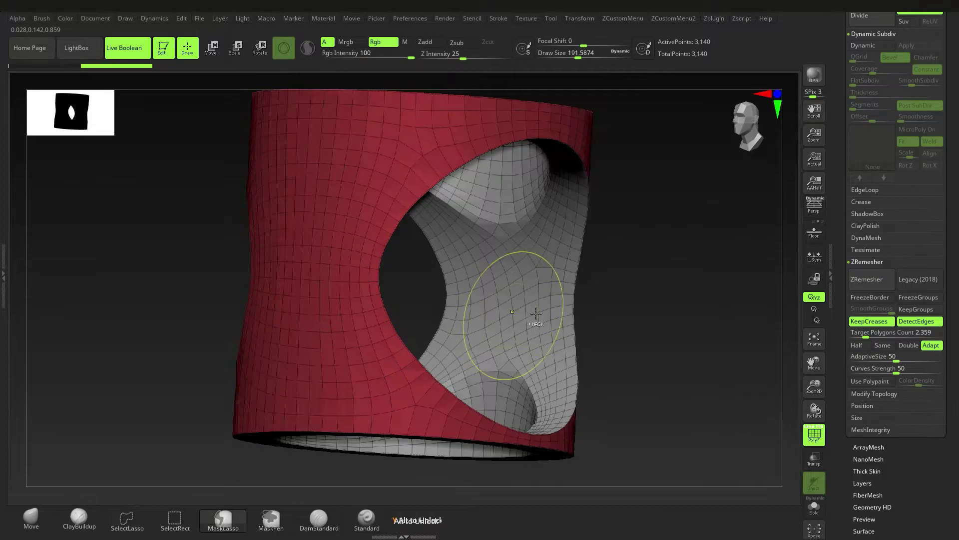
{"action": "right_click_drag", "start_coordinate": [536, 323], "coordinate": [513, 319], "text": "ctrl"}
{"action": "right_click", "coordinate": [515, 332]}
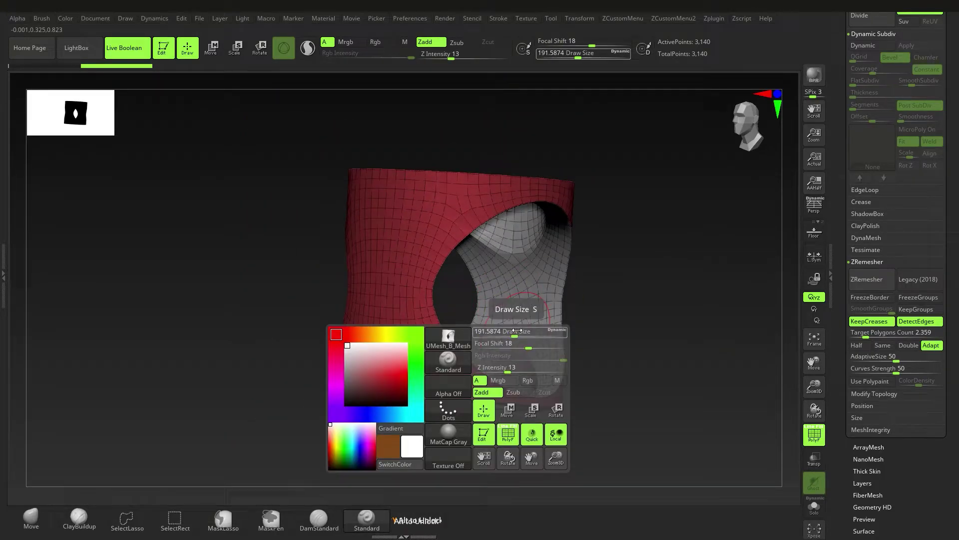
{"action": "key", "text": "d"}
{"action": "key", "text": "shift+f"}
{"action": "right_click_drag", "start_coordinate": [538, 301], "coordinate": [536, 383], "text": "alt"}
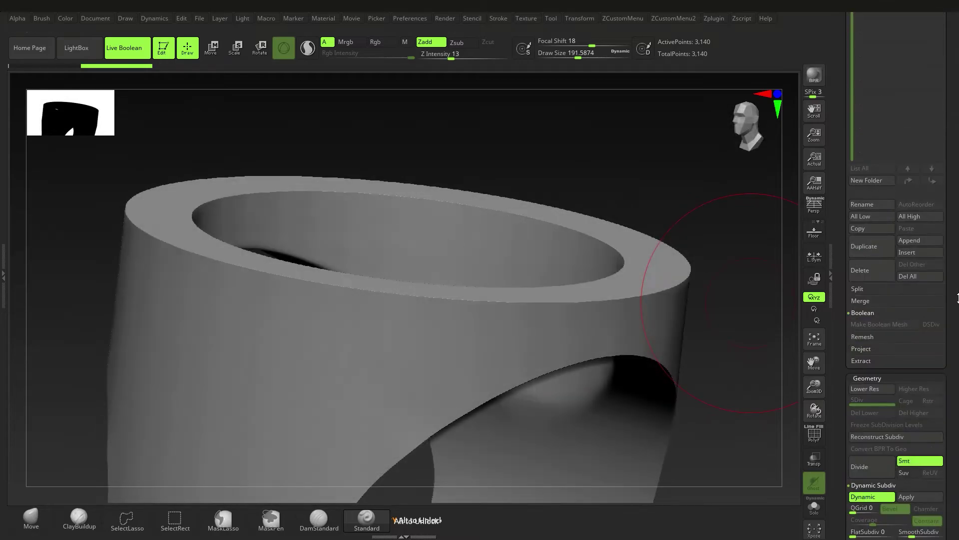
Raise the Dynamic Subdivision SmoothSubdiv level of the remeshed mesh to 3.
{"action": "scroll", "coordinate": [958, 298], "scroll_direction": "down", "scroll_amount": 8}
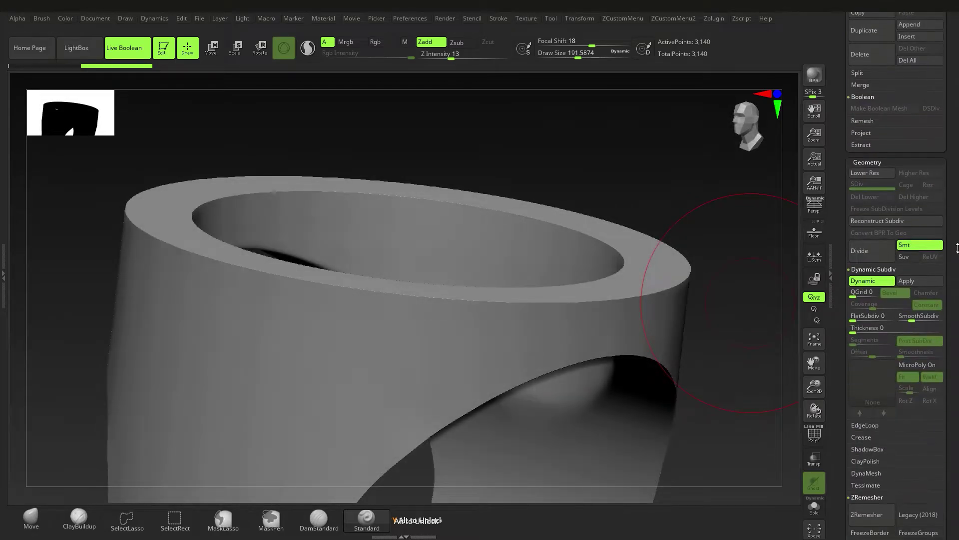
{"action": "scroll", "coordinate": [958, 319], "scroll_direction": "down", "scroll_amount": 3}
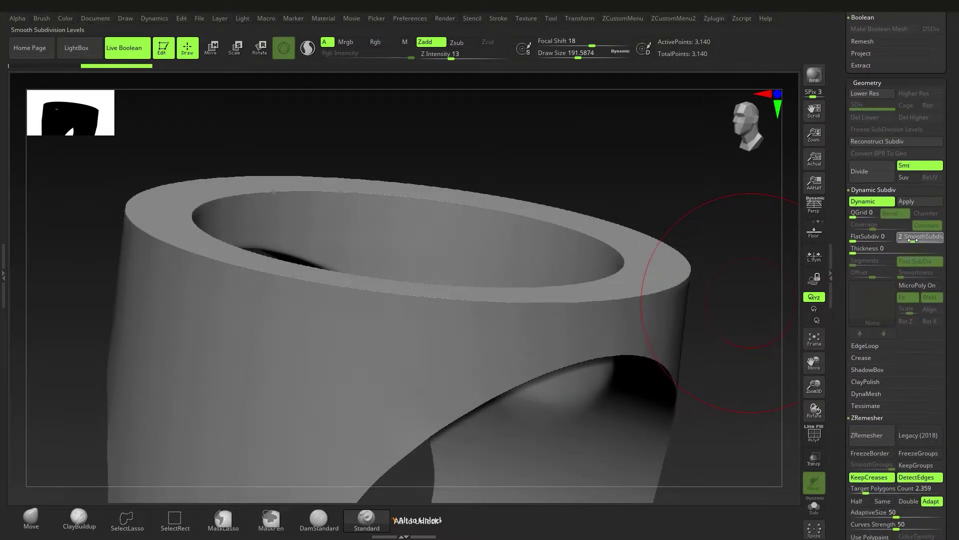
{"action": "scroll", "coordinate": [916, 241], "scroll_direction": "down", "scroll_amount": 1}
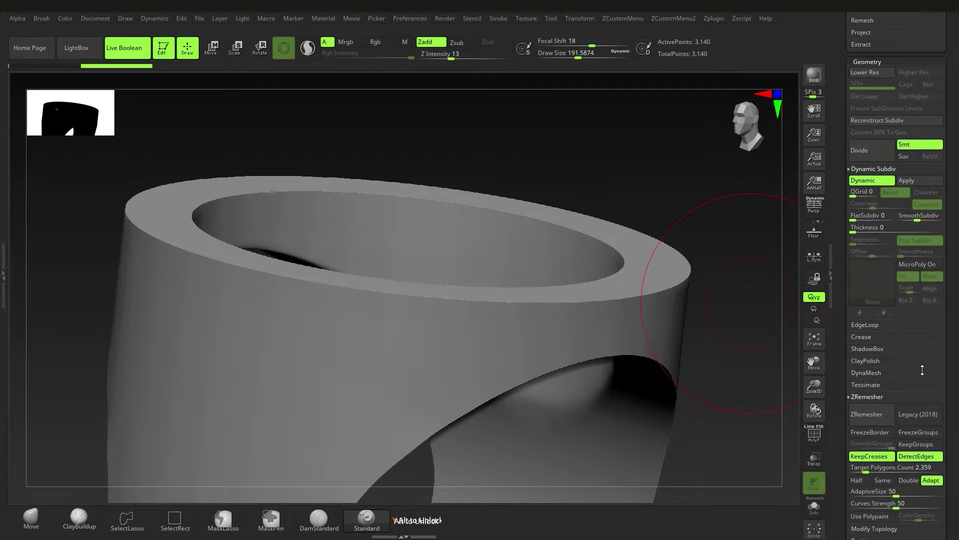
Set the mesh's crease level to 2 to soften its hard edges, and inspect the rim up close.
{"action": "left_click", "coordinate": [871, 338]}
{"action": "left_click", "coordinate": [873, 351]}
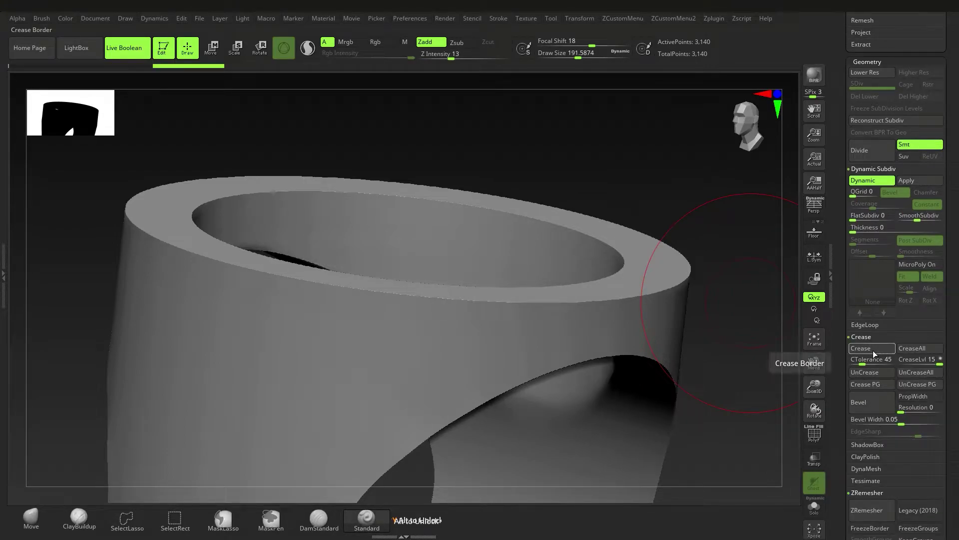
{"action": "right_click_drag", "start_coordinate": [368, 235], "coordinate": [496, 279]}
{"action": "left_click_drag", "start_coordinate": [497, 278], "coordinate": [498, 278]}
{"action": "right_click_drag", "start_coordinate": [645, 281], "coordinate": [700, 275], "text": "ctrl"}
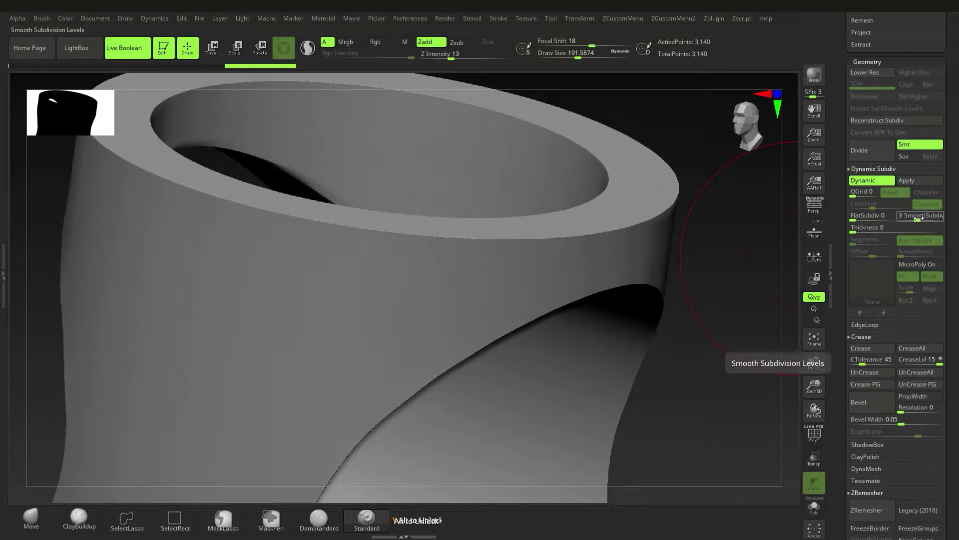
{"action": "scroll", "coordinate": [955, 267], "scroll_direction": "down", "scroll_amount": 1}
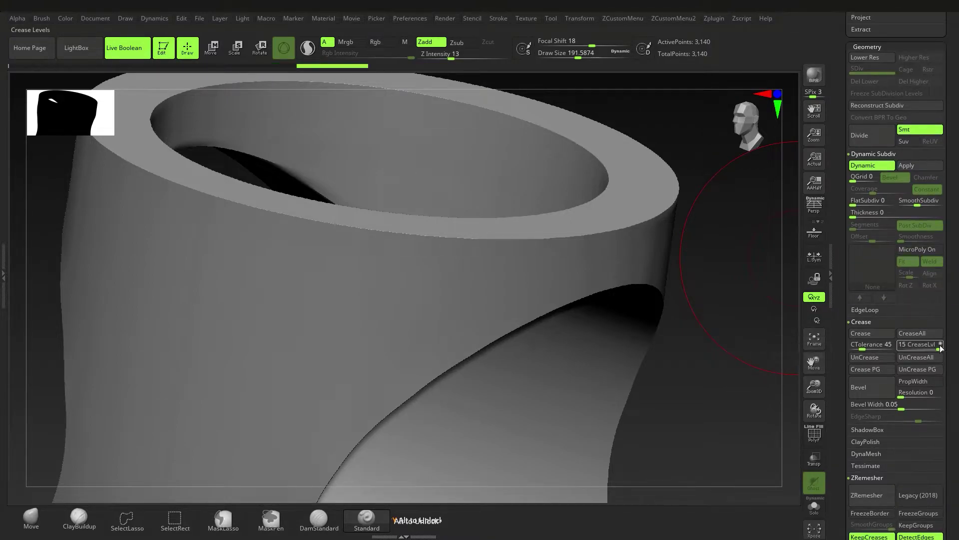
{"action": "left_click", "coordinate": [907, 348]}
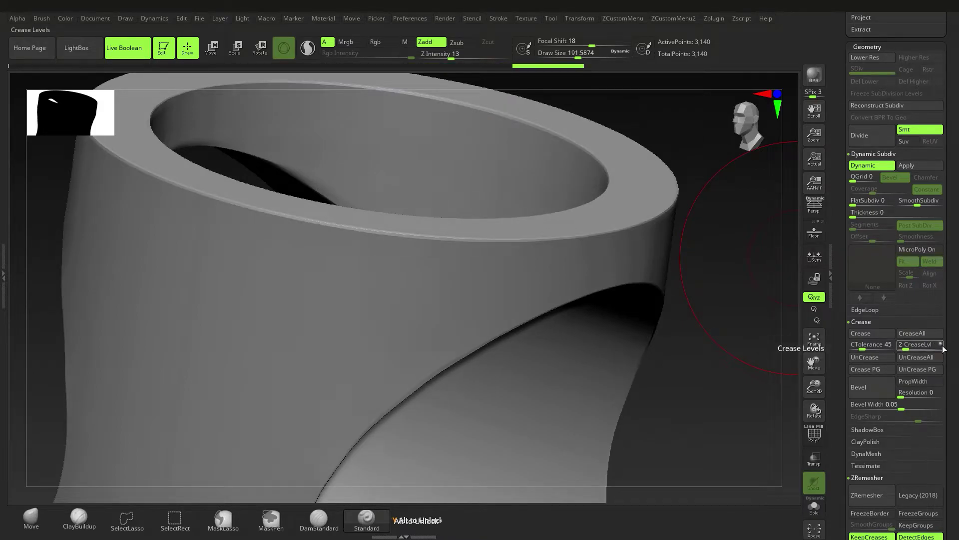
{"action": "right_click_drag", "start_coordinate": [451, 238], "coordinate": [415, 248], "text": "ctrl"}
{"action": "left_click_drag", "start_coordinate": [410, 256], "coordinate": [407, 280]}
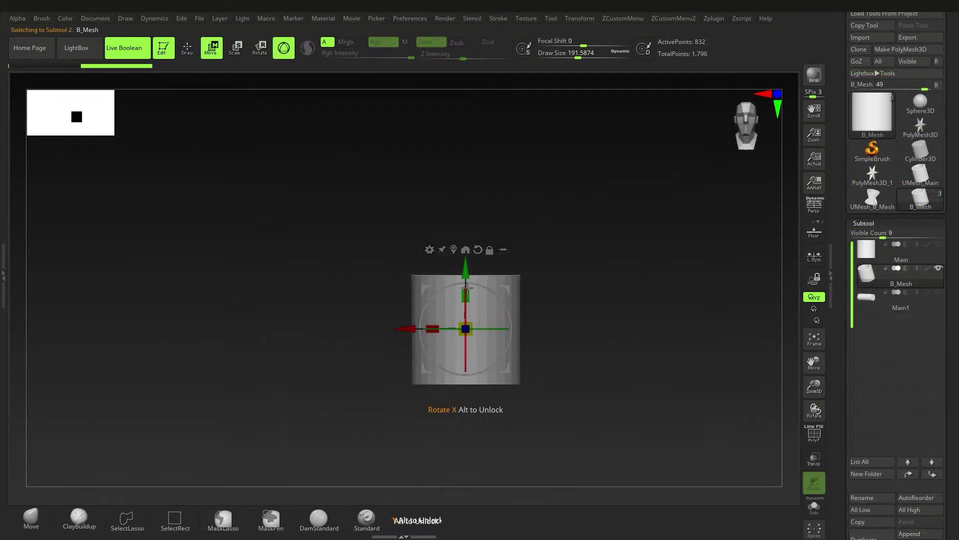
Scale B_Mesh down and stretch it along its length into a long, thin cylinder.
{"action": "left_click_drag", "start_coordinate": [466, 291], "coordinate": [484, 104]}
{"action": "key", "text": "ctrl+z"}
{"action": "left_click_drag", "start_coordinate": [466, 329], "coordinate": [466, 356]}
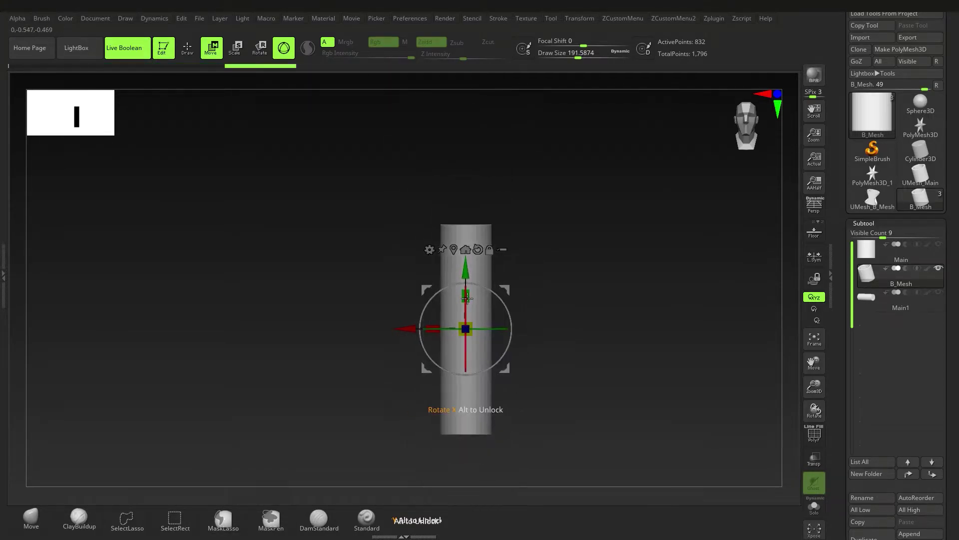
{"action": "left_click_drag", "start_coordinate": [467, 298], "coordinate": [468, 240]}
{"action": "left_click_drag", "start_coordinate": [531, 270], "coordinate": [642, 270], "text": "alt"}
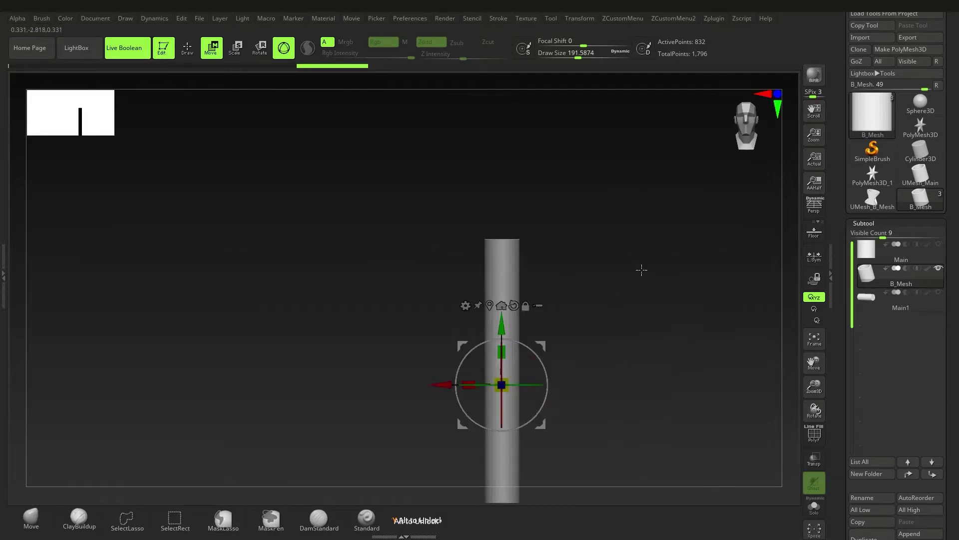
{"action": "left_click_drag", "start_coordinate": [520, 320], "coordinate": [540, 409], "text": "shift"}
{"action": "key", "text": "q"}
Show and select the Main1 cutter, and position it across one end of the long cylinder, viewed end-on.
{"action": "mouse_move", "coordinate": [504, 387]}
{"action": "right_mouse_down"}
{"action": "mouse_move", "coordinate": [570, 377]}
{"action": "mouse_move", "coordinate": [560, 374]}
{"action": "right_mouse_up"}
{"action": "left_click", "coordinate": [939, 293]}
{"action": "left_click", "coordinate": [559, 374], "text": "alt"}
{"action": "key", "text": "w"}
{"action": "left_click_drag", "start_coordinate": [510, 373], "coordinate": [628, 397], "text": "shift"}
{"action": "right_click_drag", "start_coordinate": [628, 397], "coordinate": [524, 341], "text": "shift"}
{"action": "left_click", "coordinate": [906, 293]}
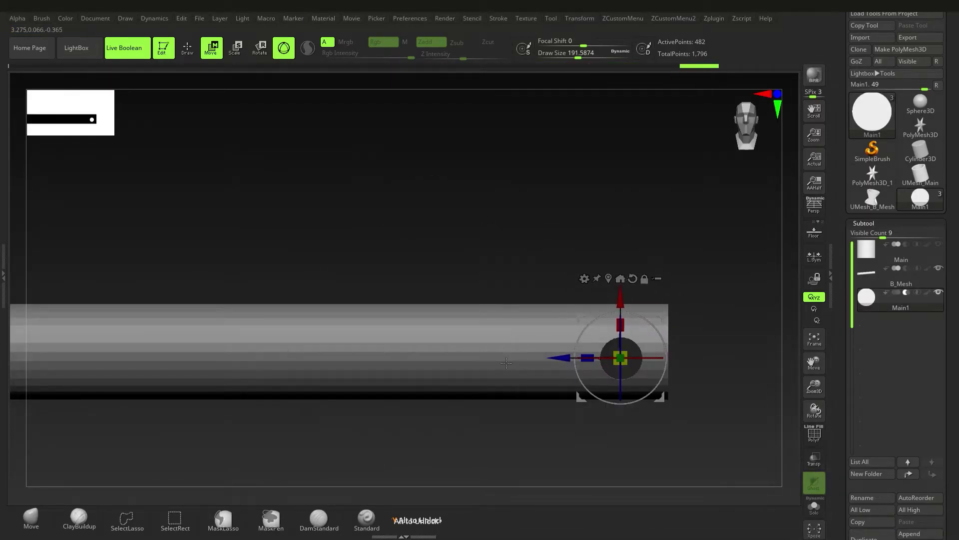
{"action": "mouse_move", "coordinate": [605, 345]}
{"action": "right_mouse_down"}
{"action": "mouse_move", "coordinate": [561, 352]}
{"action": "mouse_move", "coordinate": [592, 335]}
{"action": "right_mouse_up"}
{"action": "left_click_drag", "start_coordinate": [619, 301], "coordinate": [620, 295]}
Duplicate the Main1 cutter along the long cylinder as a continuous row of overlapping holes.
{"action": "mouse_move", "coordinate": [527, 346]}
{"action": "right_mouse_down", "text": "alt"}
{"action": "mouse_move", "coordinate": [608, 343]}
{"action": "mouse_move", "coordinate": [521, 345]}
{"action": "right_mouse_up", "text": "alt"}
{"action": "left_click_drag", "start_coordinate": [565, 347], "coordinate": [273, 341], "text": "ctrl"}
{"action": "right_click_drag", "start_coordinate": [344, 347], "coordinate": [506, 355], "text": "alt"}
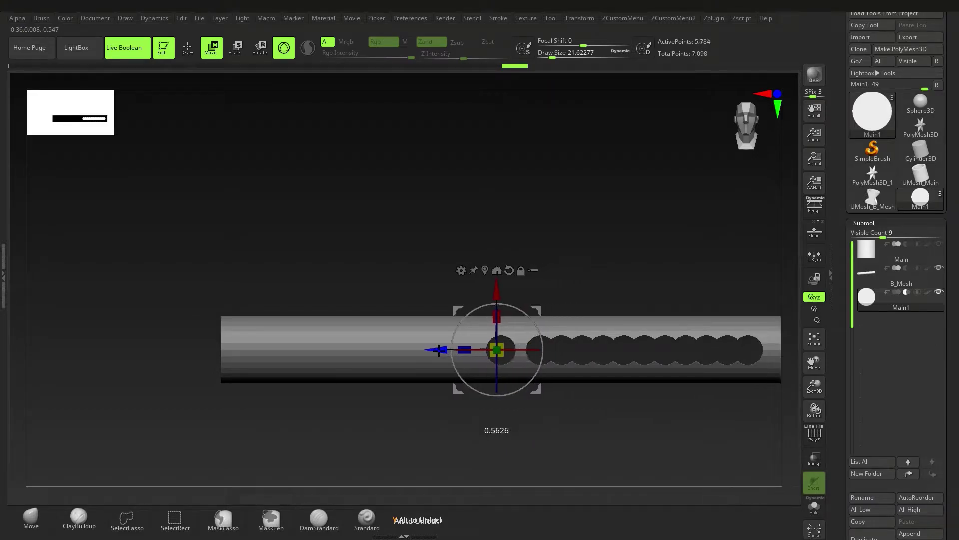
Duplicate the cutter farther along the cylinder as separate, spaced holes, and check the cutters with the polyframe shown.
{"action": "left_click_drag", "start_coordinate": [435, 350], "coordinate": [149, 352], "text": "ctrl"}
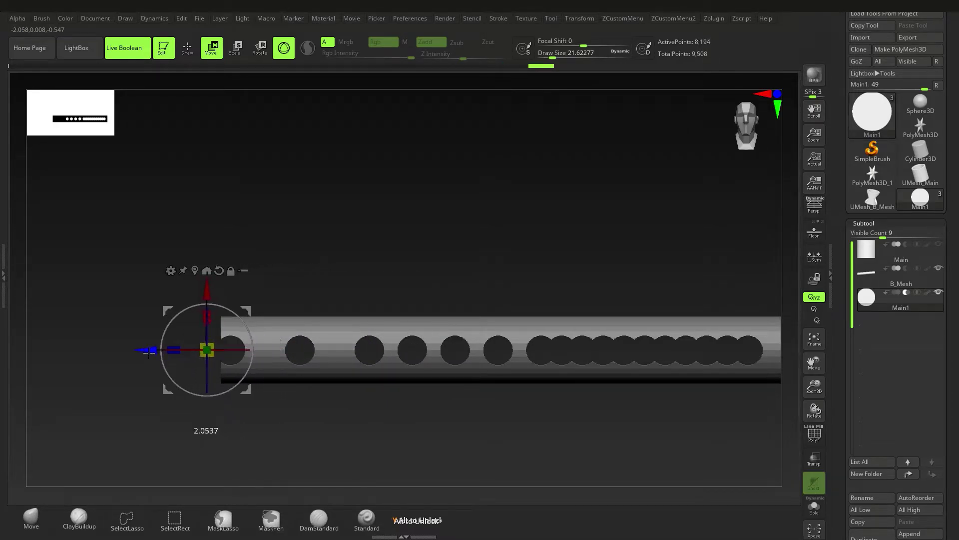
{"action": "key", "text": "q"}
{"action": "mouse_move", "coordinate": [447, 395]}
{"action": "left_mouse_down"}
{"action": "mouse_move", "coordinate": [435, 306]}
{"action": "mouse_move", "coordinate": [496, 381]}
{"action": "mouse_move", "coordinate": [489, 347]}
{"action": "mouse_move", "coordinate": [497, 368]}
{"action": "mouse_move", "coordinate": [498, 340]}
{"action": "mouse_move", "coordinate": [487, 352]}
{"action": "mouse_move", "coordinate": [439, 331]}
{"action": "mouse_move", "coordinate": [450, 373]}
{"action": "mouse_move", "coordinate": [480, 360]}
{"action": "mouse_move", "coordinate": [488, 369]}
{"action": "mouse_move", "coordinate": [495, 350]}
{"action": "mouse_move", "coordinate": [493, 363]}
{"action": "mouse_move", "coordinate": [500, 356]}
{"action": "mouse_move", "coordinate": [480, 385]}
{"action": "mouse_move", "coordinate": [497, 365]}
{"action": "mouse_move", "coordinate": [490, 377]}
{"action": "mouse_move", "coordinate": [467, 340]}
{"action": "mouse_move", "coordinate": [481, 319]}
{"action": "left_mouse_up"}
{"action": "key", "text": "shift+f"}
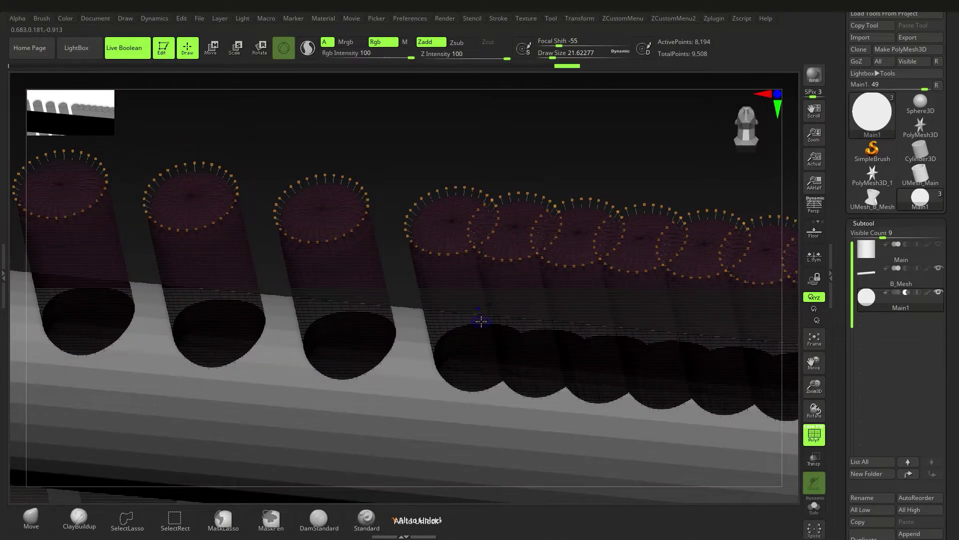
Hide the polyframe, inspect the cut holes, and undo the duplication back to a single cutter at the cylinder's end.
{"action": "key", "text": "shift+f"}
{"action": "right_click_drag", "start_coordinate": [481, 321], "coordinate": [454, 356]}
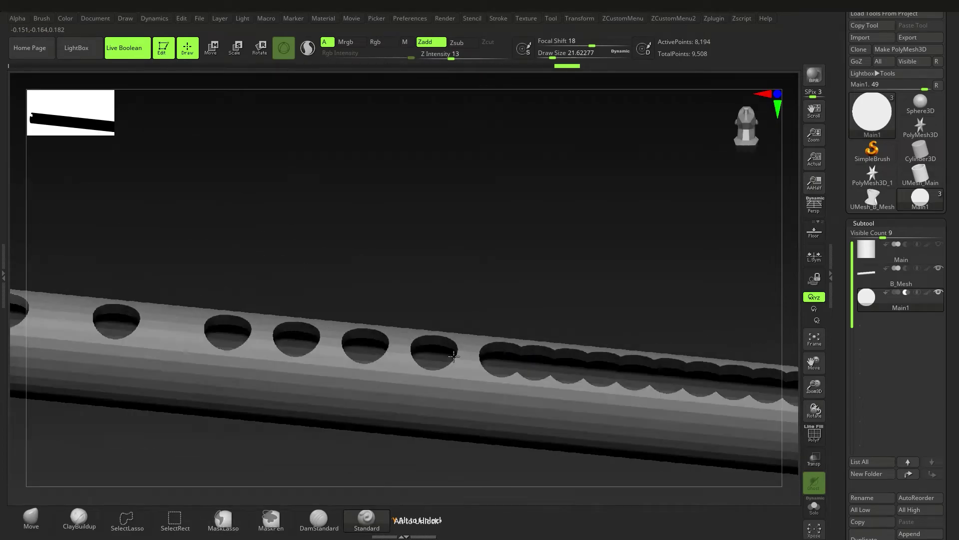
{"action": "mouse_move", "coordinate": [453, 356]}
{"action": "left_mouse_down"}
{"action": "mouse_move", "coordinate": [418, 390]}
{"action": "mouse_move", "coordinate": [394, 388]}
{"action": "mouse_move", "coordinate": [431, 340]}
{"action": "left_mouse_up"}
{"action": "key", "text": "ctrl"}
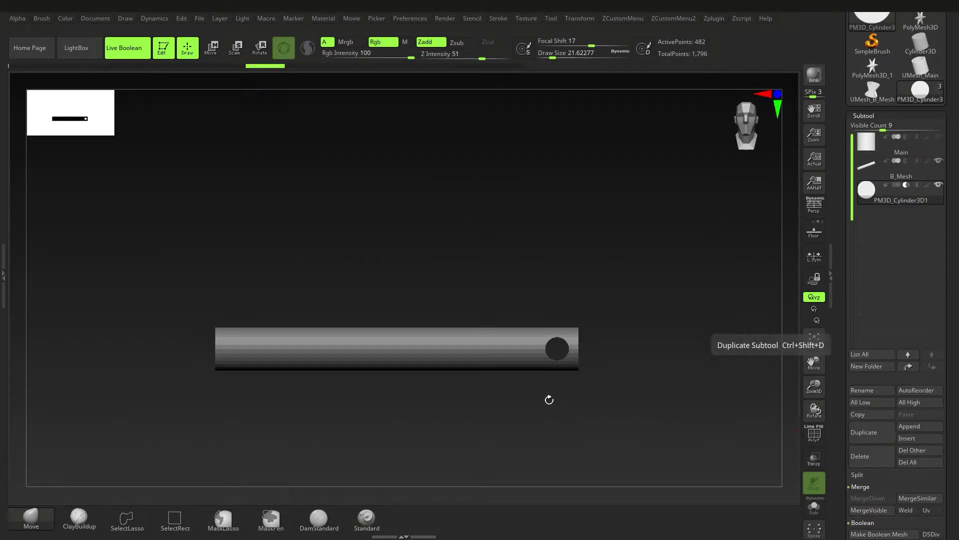
{"action": "mouse_move", "coordinate": [552, 362]}
{"action": "left_mouse_down"}
{"action": "mouse_move", "coordinate": [552, 381]}
{"action": "mouse_move", "coordinate": [572, 386]}
{"action": "mouse_move", "coordinate": [574, 360]}
{"action": "mouse_move", "coordinate": [561, 352]}
{"action": "mouse_move", "coordinate": [561, 365]}
{"action": "mouse_move", "coordinate": [888, 321]}
{"action": "left_mouse_up"}
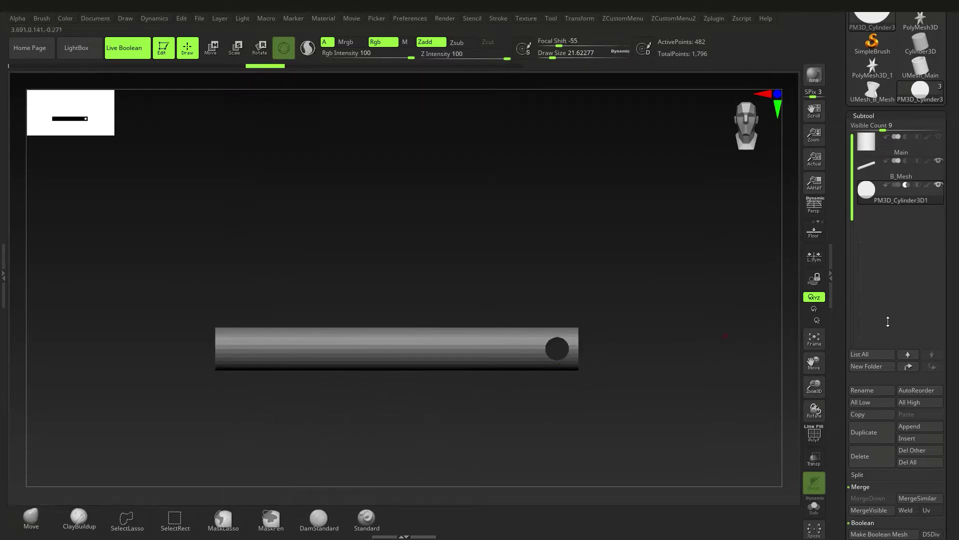
Insert a Cylinder3D subtool below the cutter and convert it to a cube with QCube.
{"action": "left_click", "coordinate": [922, 436]}
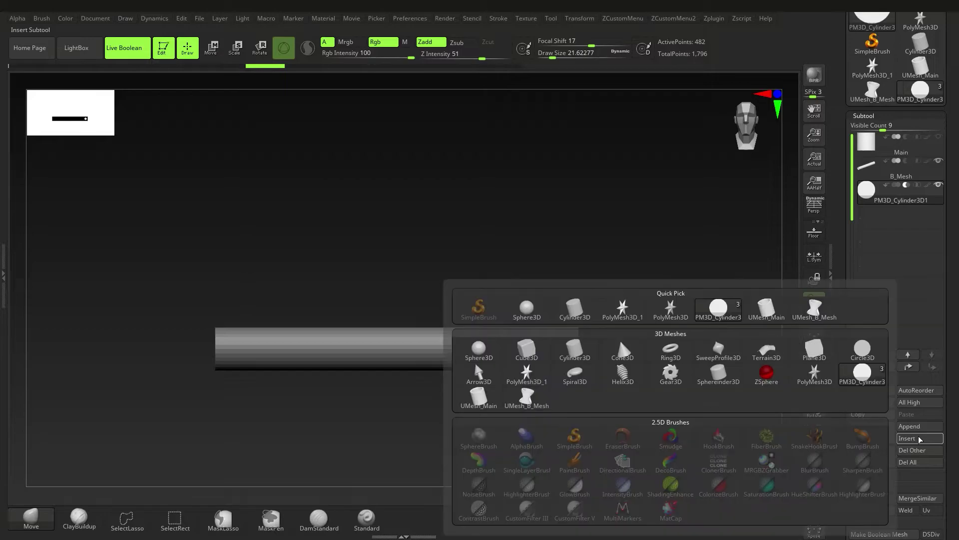
{"action": "left_click", "coordinate": [574, 363]}
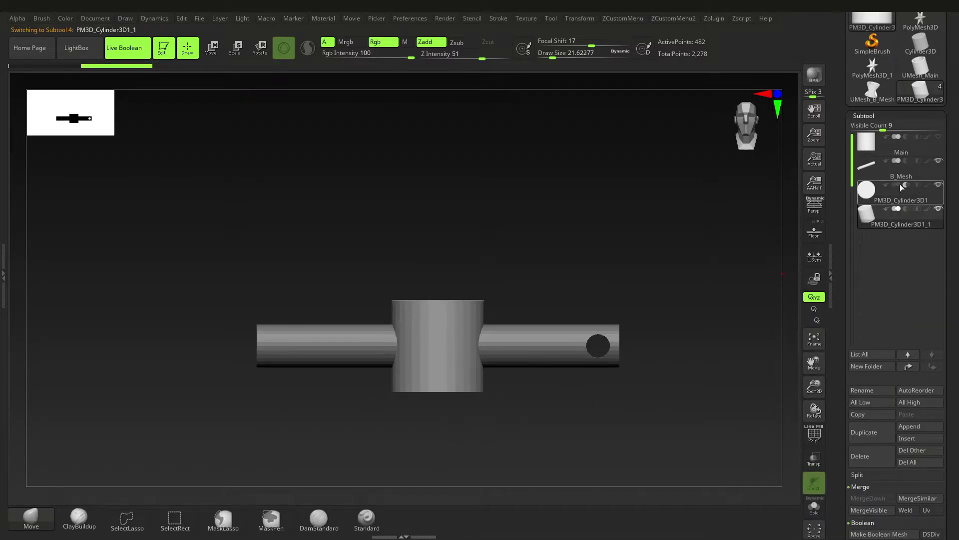
{"action": "left_click_drag", "start_coordinate": [563, 424], "coordinate": [559, 381]}
{"action": "left_click_drag", "start_coordinate": [949, 344], "coordinate": [949, 255]}
{"action": "left_click_drag", "start_coordinate": [949, 325], "coordinate": [949, 303]}
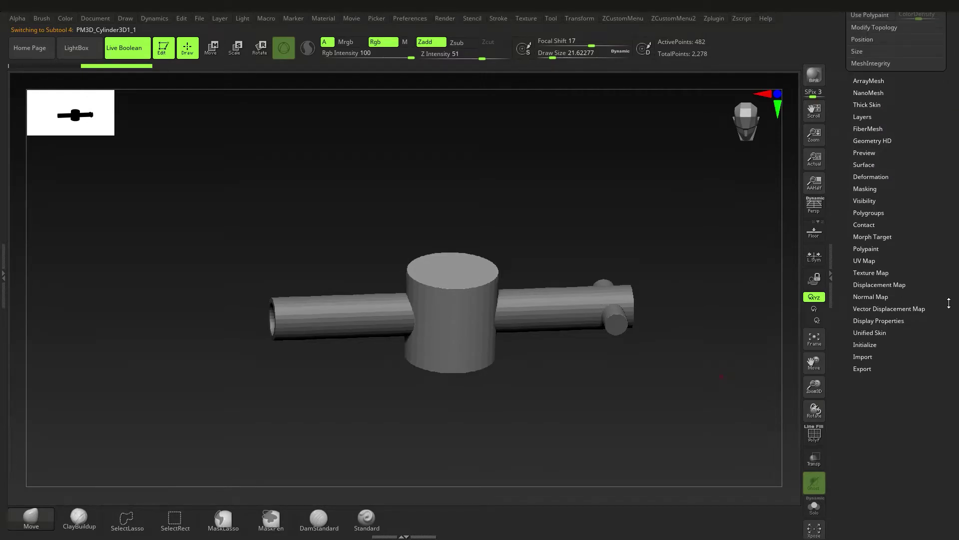
{"action": "left_click", "coordinate": [865, 344]}
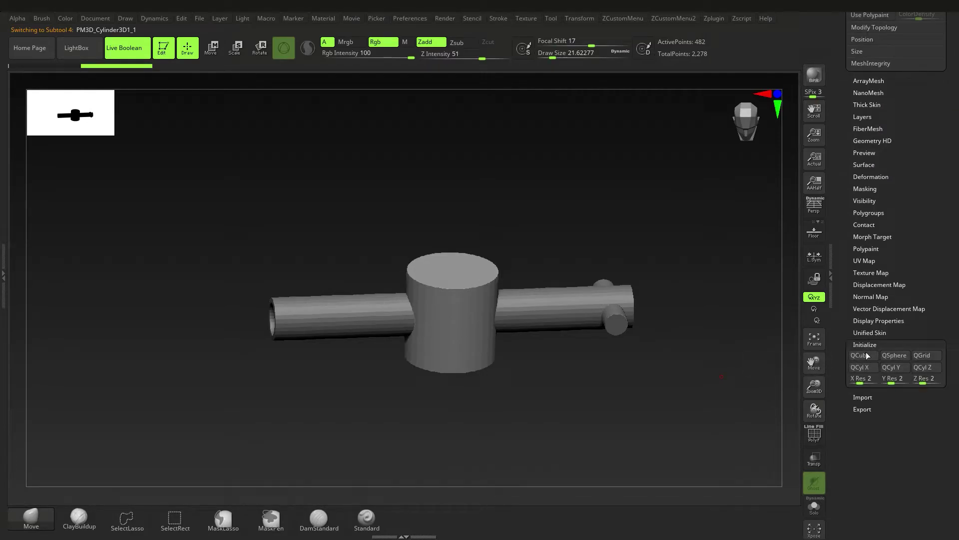
{"action": "left_click", "coordinate": [865, 356]}
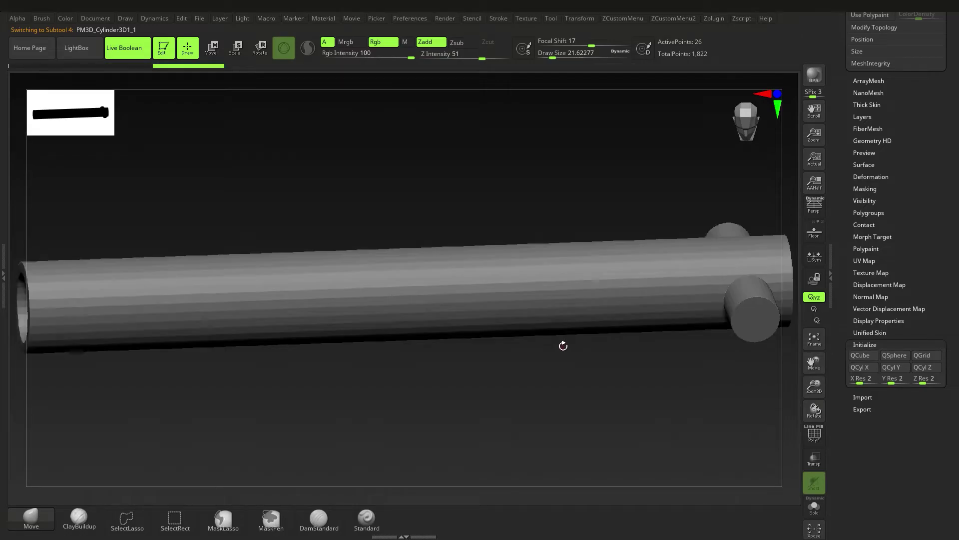
Scale the cube up uniformly until it is taller than the long cylinder.
{"action": "key", "text": "ctrl"}
{"action": "right_click_drag", "start_coordinate": [487, 304], "coordinate": [510, 295], "text": "shift"}
{"action": "key", "text": "w"}
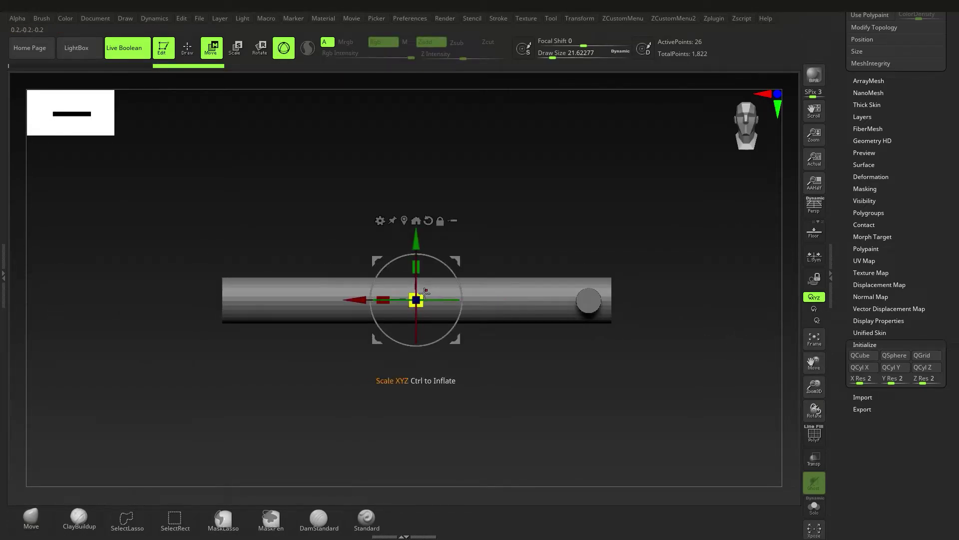
{"action": "left_click_drag", "start_coordinate": [438, 282], "coordinate": [464, 260]}
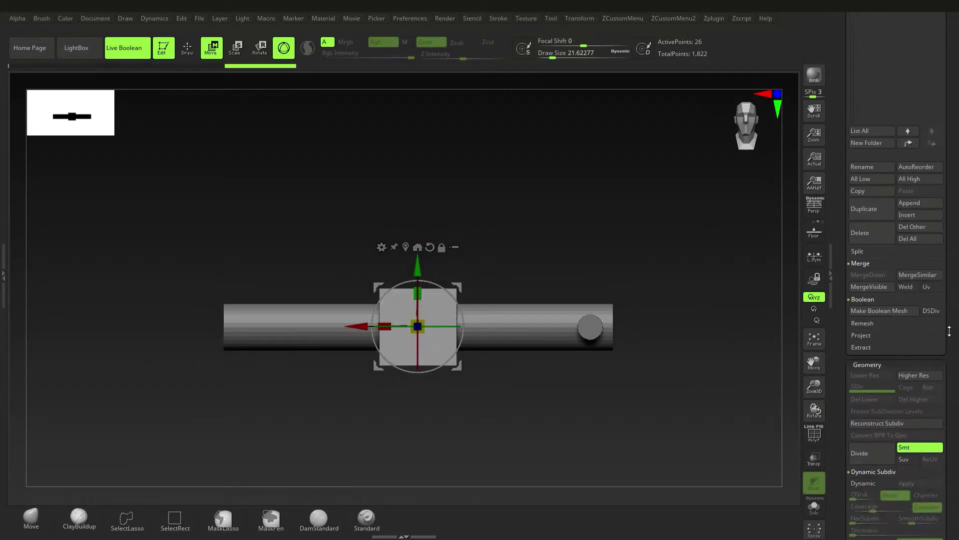
Hide the B_Mesh subtool, keep the round cutter visible, and move the cutter below the cube in the subtool order.
{"action": "left_click_drag", "start_coordinate": [949, 330], "coordinate": [948, 354]}
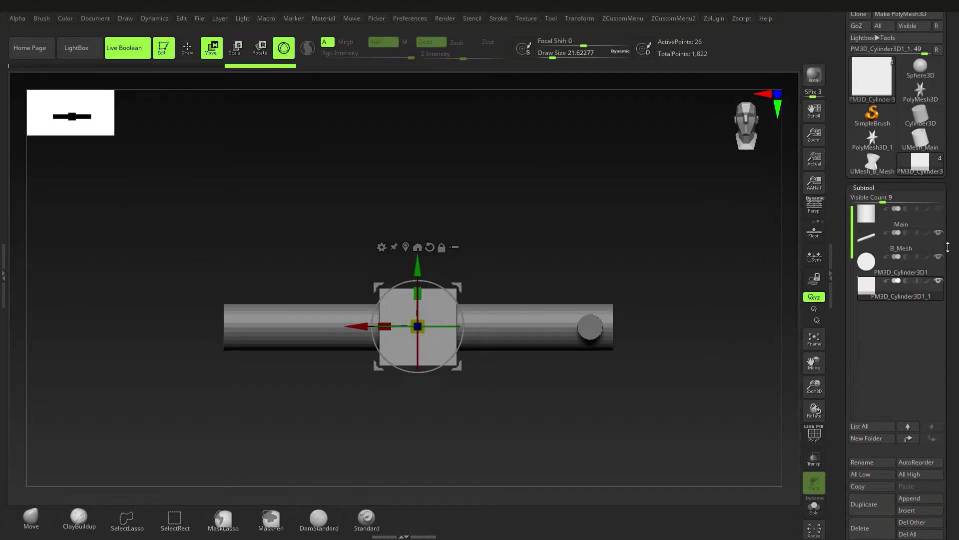
{"action": "left_click", "coordinate": [939, 232]}
{"action": "left_click", "coordinate": [938, 256]}
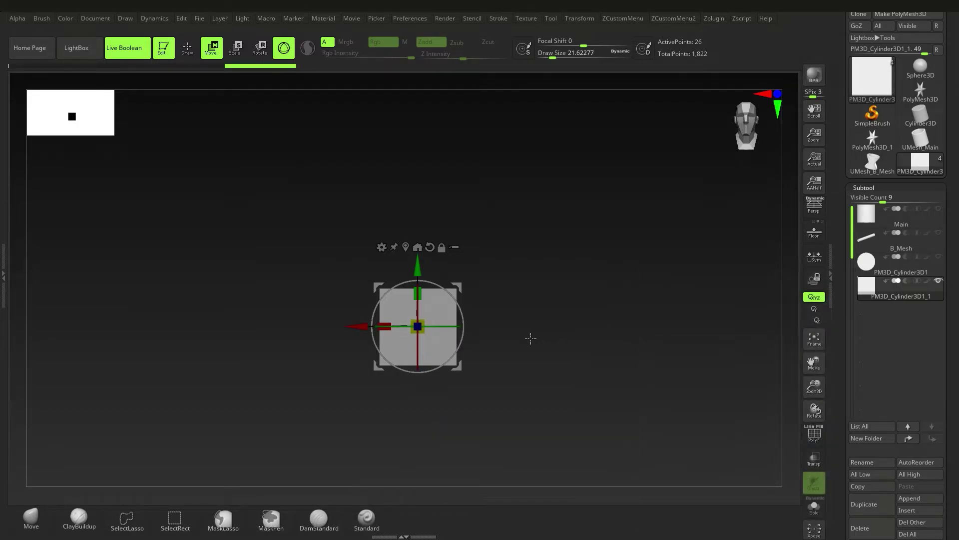
{"action": "right_click_drag", "start_coordinate": [531, 339], "coordinate": [508, 356], "text": "ctrl"}
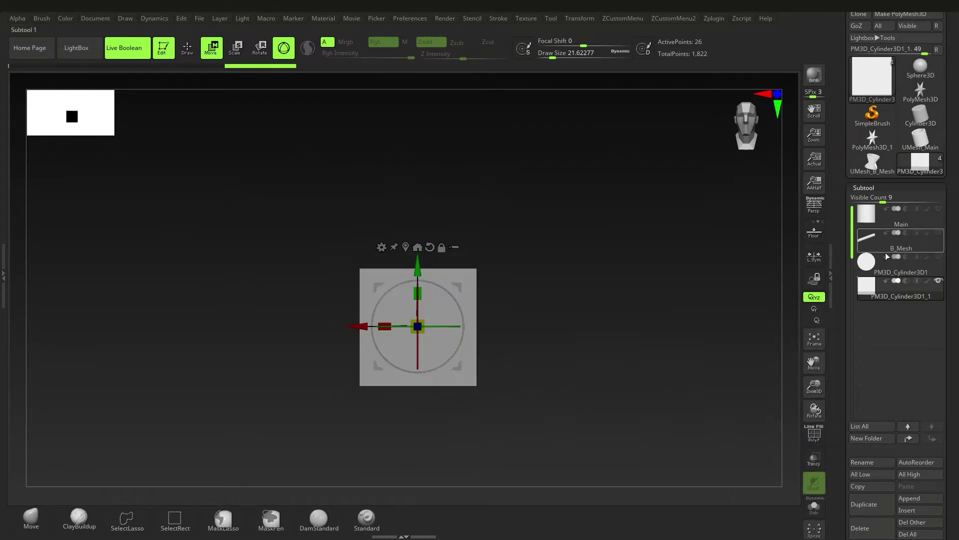
{"action": "left_click", "coordinate": [937, 258]}
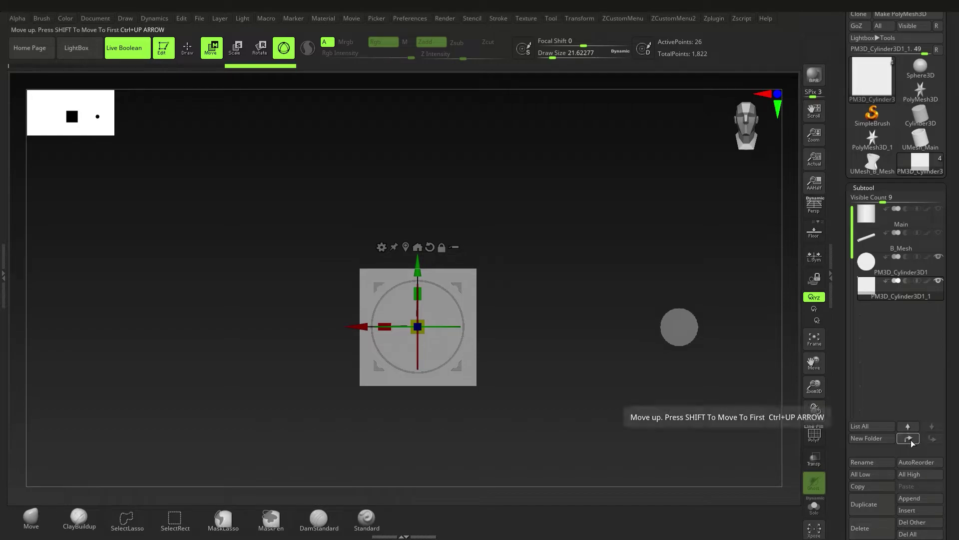
{"action": "left_click", "coordinate": [939, 273]}
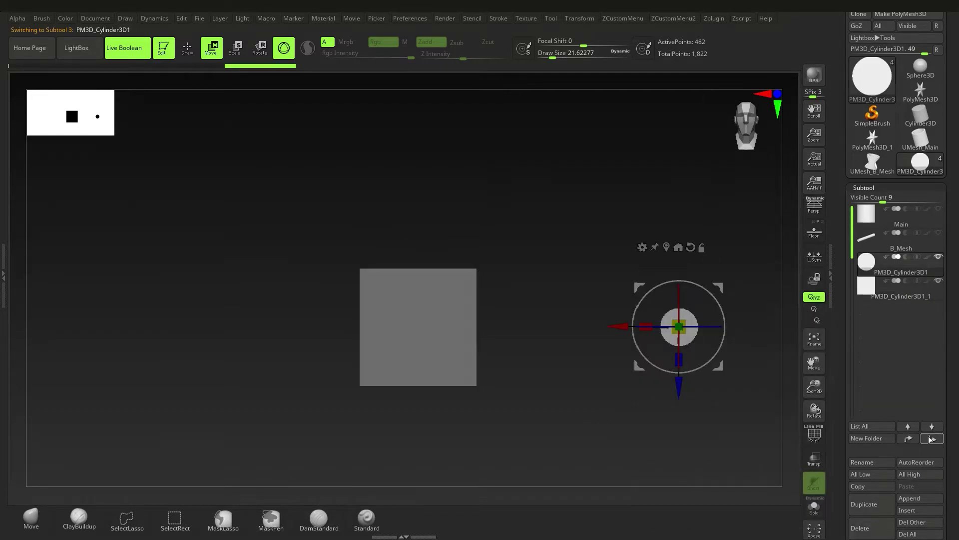
{"action": "left_click", "coordinate": [933, 438]}
Select the cube, show its polyframe, and rebuild it as a QCube with X, Y and Z resolution set to 10.
{"action": "left_click", "coordinate": [408, 361], "text": "alt"}
{"action": "right_click_drag", "start_coordinate": [408, 361], "coordinate": [455, 349]}
{"action": "key", "text": "shift+f"}
{"action": "right_click_drag", "start_coordinate": [456, 381], "coordinate": [463, 358]}
{"action": "left_click_drag", "start_coordinate": [957, 349], "coordinate": [944, 191]}
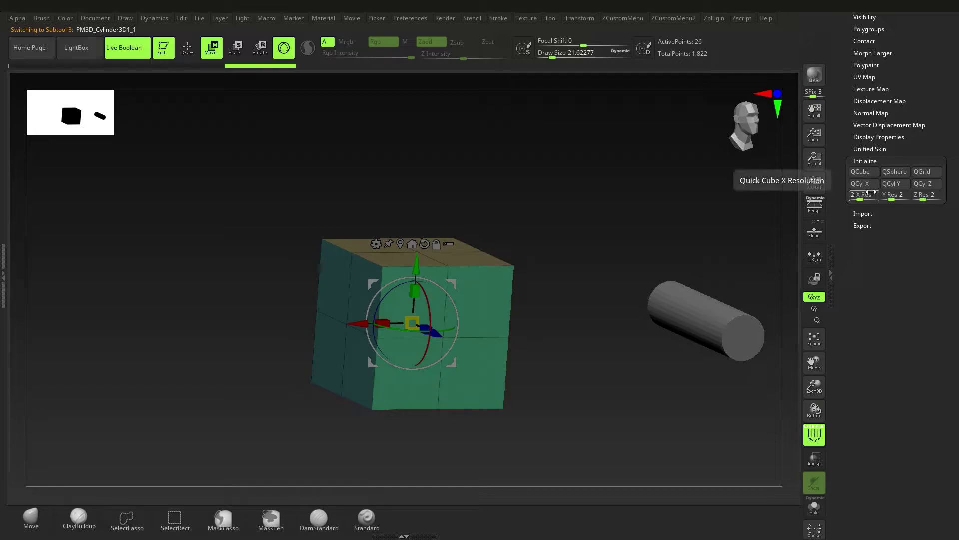
{"action": "type", "text": "0"}
{"action": "left_click", "coordinate": [895, 195]}
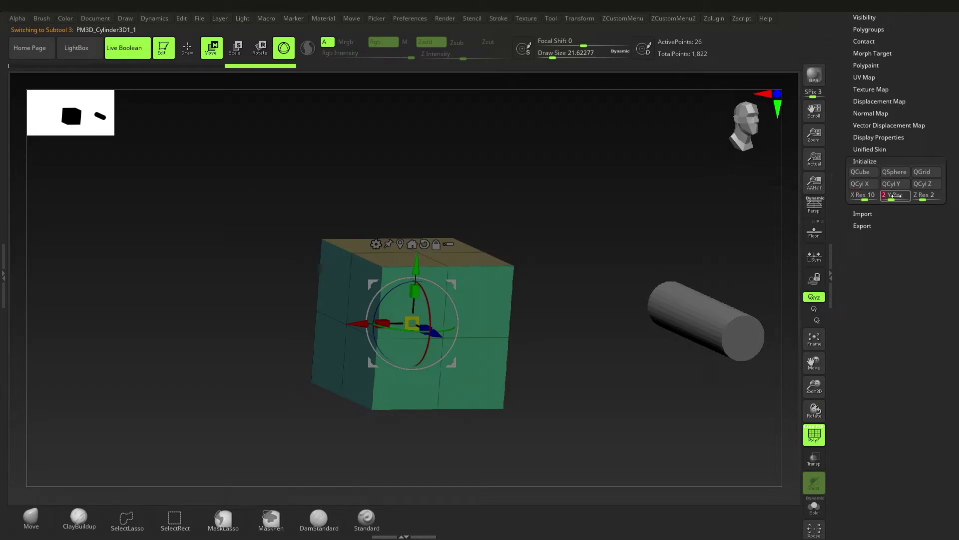
{"action": "left_click", "coordinate": [921, 194]}
{"action": "type", "text": "3"}
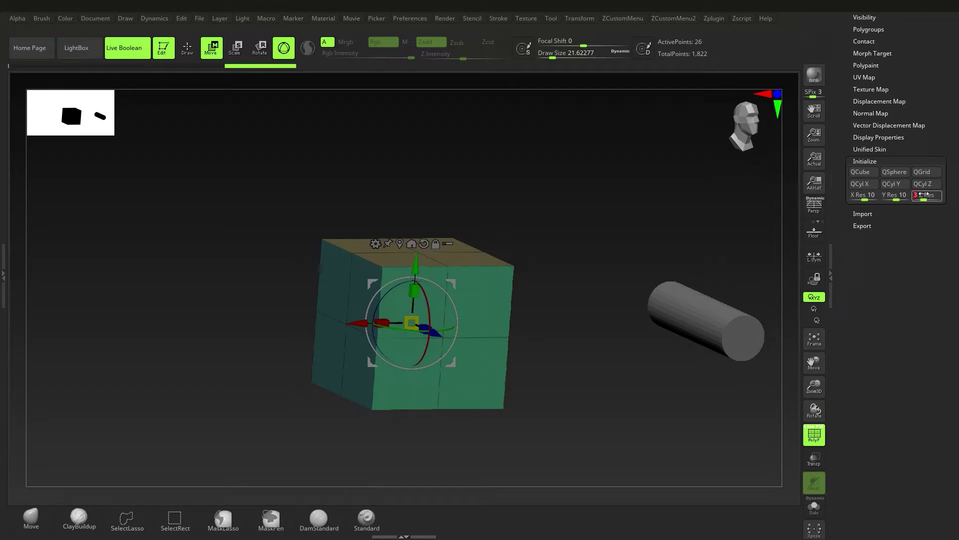
{"action": "type", "text": "10"}
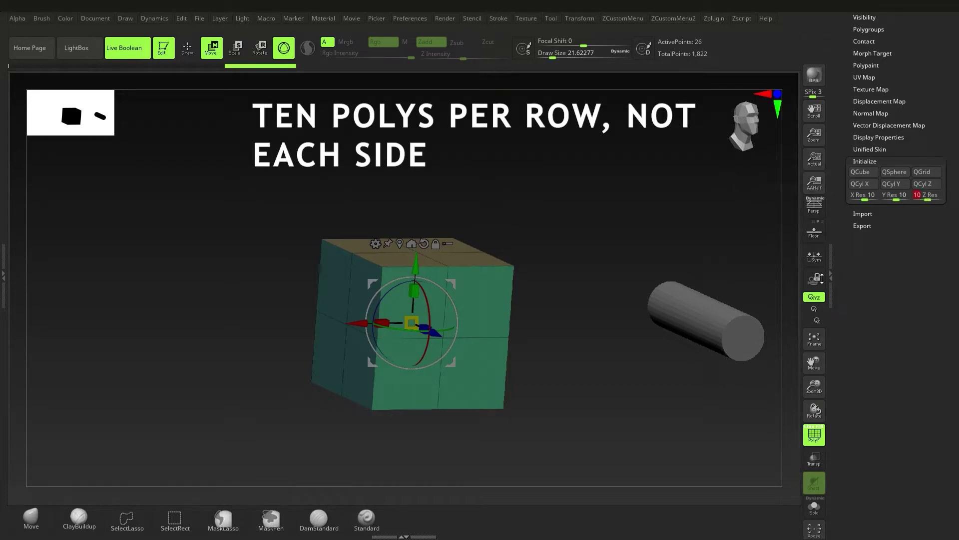
{"action": "left_click", "coordinate": [860, 172]}
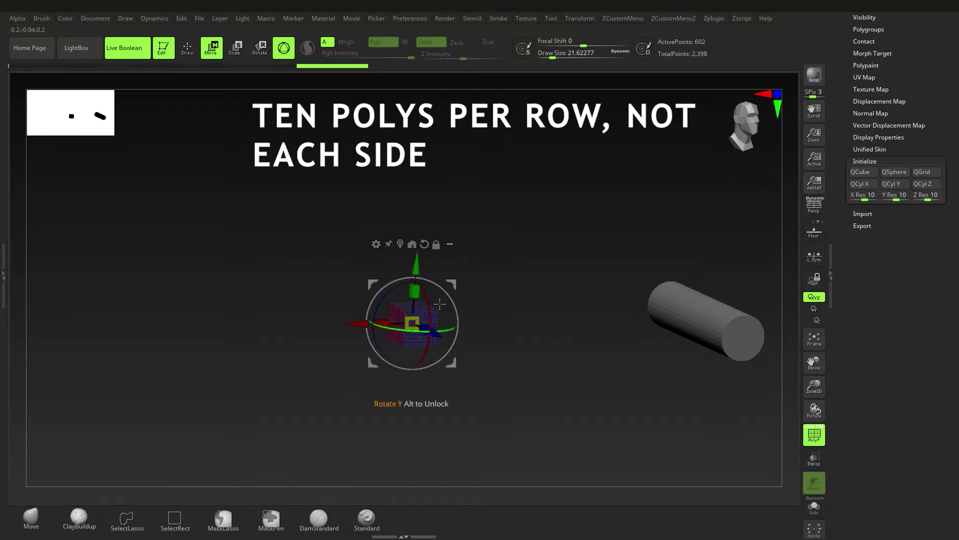
Scale the rebuilt cube up to a large block and make the round cylinder cutter the active subtool.
{"action": "key", "text": "q"}
{"action": "mouse_move", "coordinate": [522, 278]}
{"action": "right_mouse_down"}
{"action": "mouse_move", "coordinate": [505, 347]}
{"action": "mouse_move", "coordinate": [473, 352]}
{"action": "mouse_move", "coordinate": [510, 343]}
{"action": "mouse_move", "coordinate": [488, 361]}
{"action": "mouse_move", "coordinate": [463, 351]}
{"action": "right_mouse_up"}
{"action": "left_click", "coordinate": [675, 335], "text": "alt"}
{"action": "right_click_drag", "start_coordinate": [637, 351], "coordinate": [522, 311]}
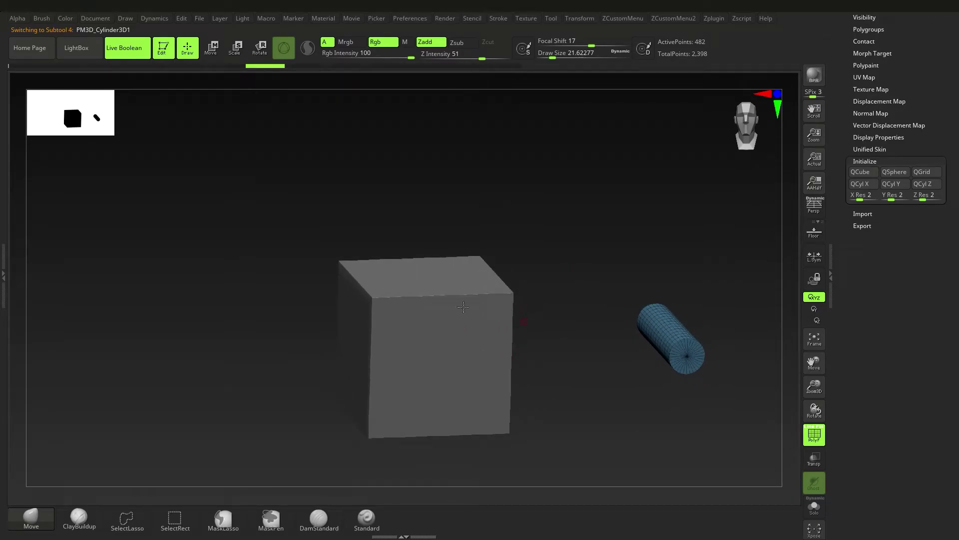
Choose the IMM Boolean brush with the PanelLatch shape and draw it onto the cube's front face.
{"action": "key", "text": "b"}
{"action": "key", "text": "i"}
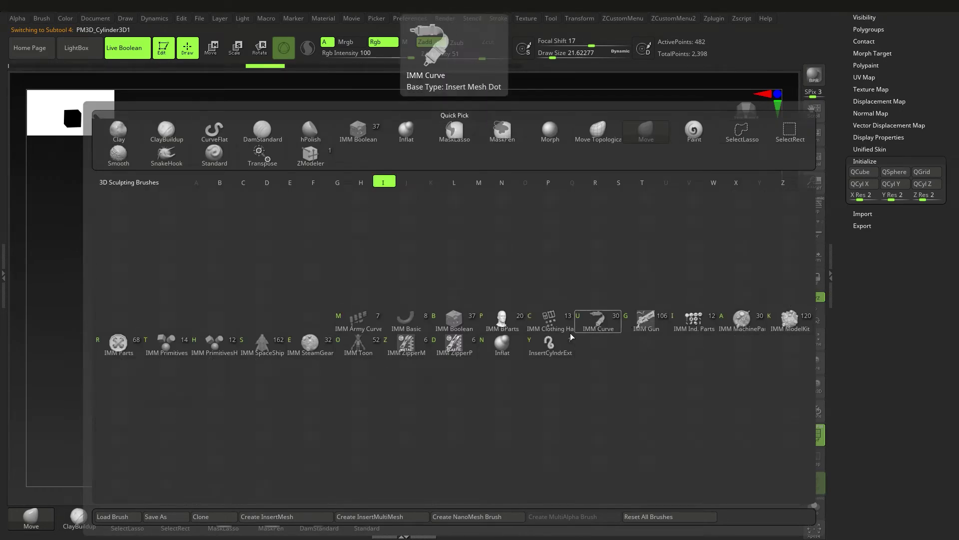
{"action": "left_click", "coordinate": [449, 323]}
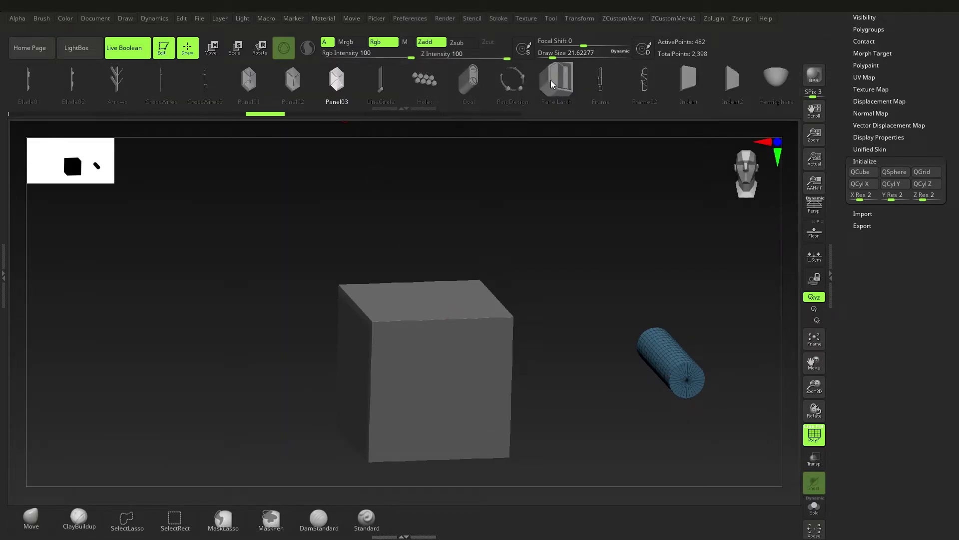
{"action": "right_click_drag", "start_coordinate": [453, 372], "coordinate": [452, 358], "text": "shift"}
{"action": "right_click_drag", "start_coordinate": [394, 351], "coordinate": [459, 328], "text": "alt"}
{"action": "left_click_drag", "start_coordinate": [411, 329], "coordinate": [435, 419]}
{"action": "right_click_drag", "start_coordinate": [428, 413], "coordinate": [465, 382]}
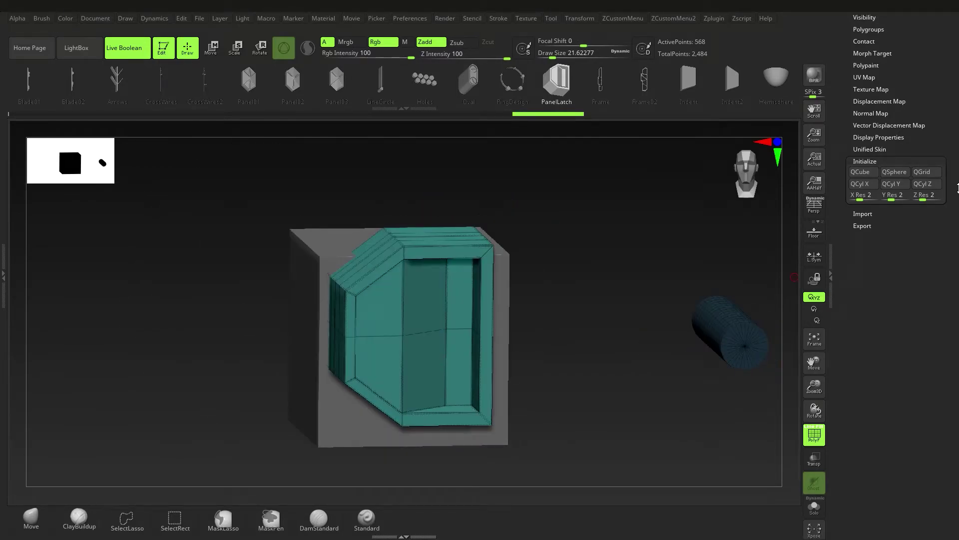
Set the PM3D_Cylinder3D1 subtool holding the PanelLatch to subtraction, keep the cube additive, and turn off the polyframe.
{"action": "right_click_drag", "start_coordinate": [497, 293], "coordinate": [472, 306], "text": "ctrl"}
{"action": "key", "text": "w"}
{"action": "right_click_drag", "start_coordinate": [615, 290], "coordinate": [693, 253]}
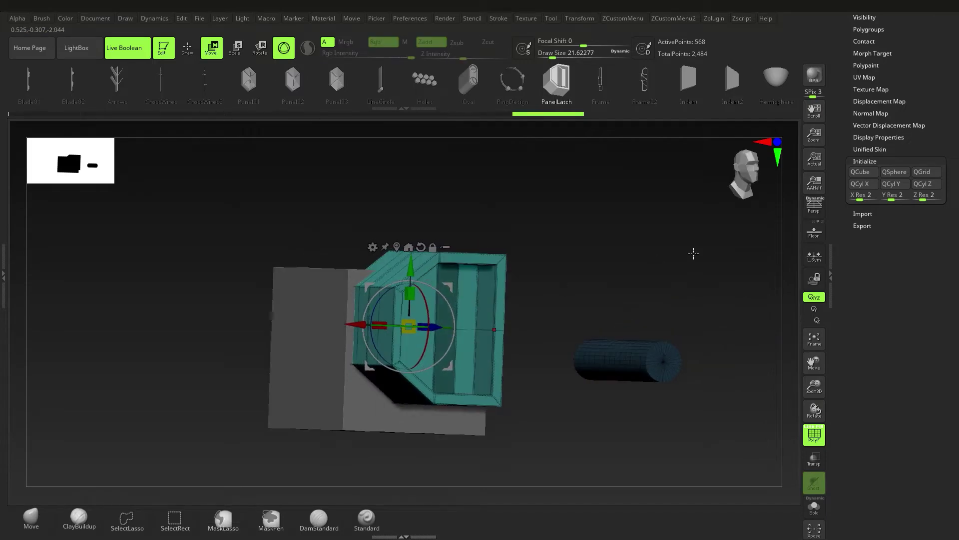
{"action": "left_click_drag", "start_coordinate": [956, 165], "coordinate": [957, 244]}
{"action": "scroll", "coordinate": [957, 245], "scroll_direction": "up", "scroll_amount": 10}
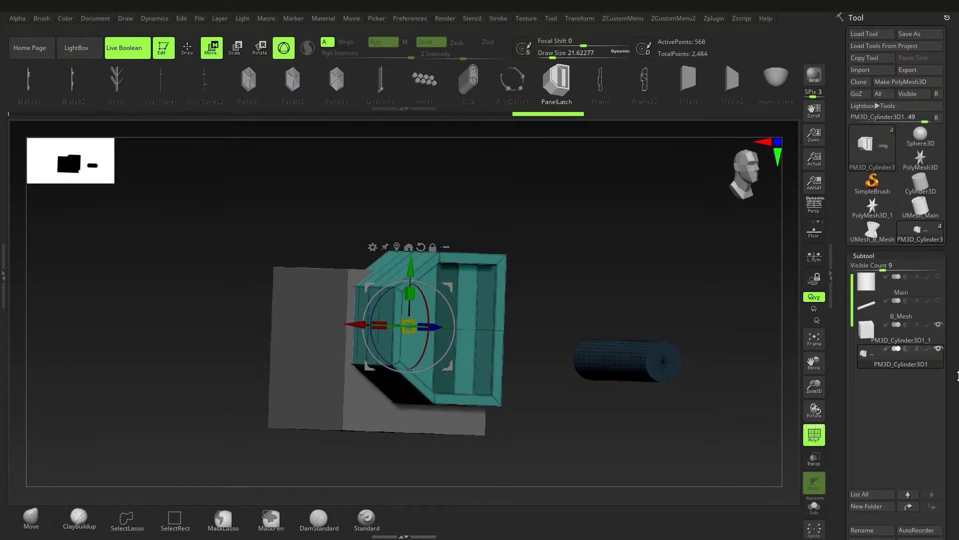
{"action": "left_click", "coordinate": [906, 326]}
{"action": "right_click_drag", "start_coordinate": [575, 320], "coordinate": [534, 387]}
{"action": "key", "text": "shift+f"}
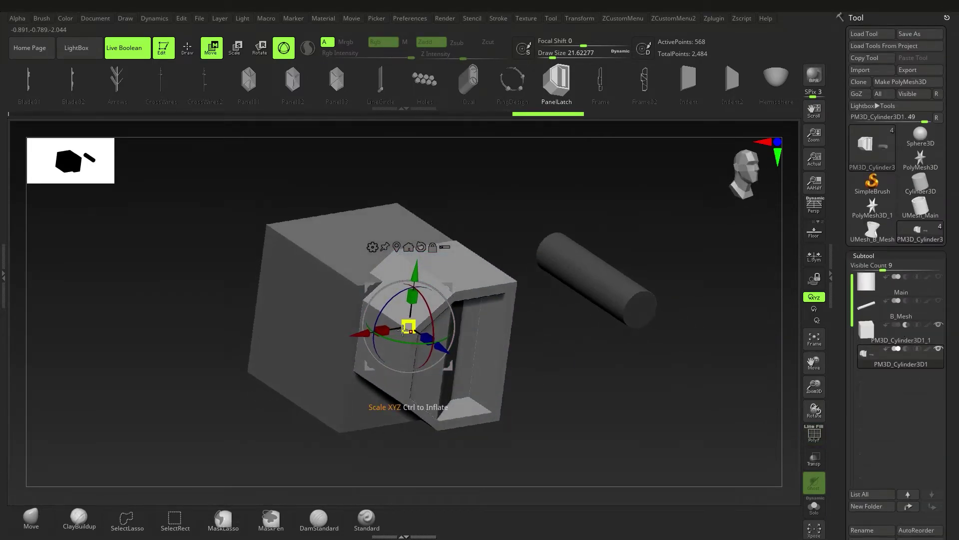
{"action": "left_click", "coordinate": [907, 349]}
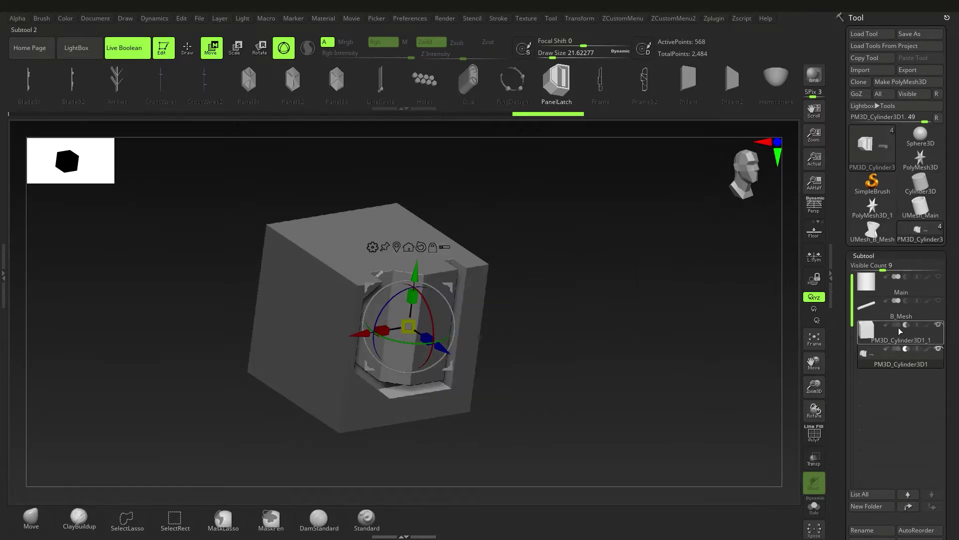
{"action": "left_click", "coordinate": [898, 326]}
Slide the PanelLatch cutter in depth through the cube's front face, and swap its shape for LineCircle.
{"action": "right_click_drag", "start_coordinate": [508, 367], "coordinate": [481, 391]}
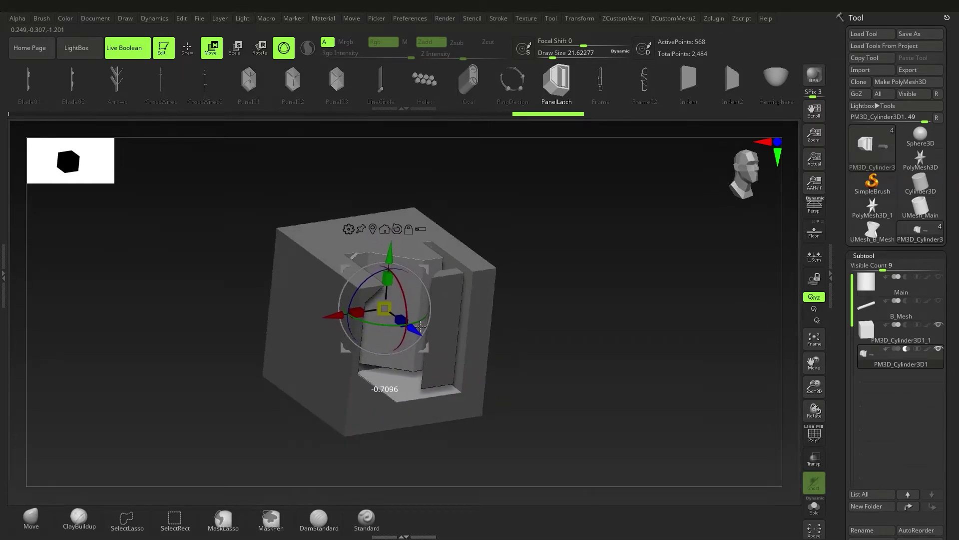
{"action": "right_click_drag", "start_coordinate": [479, 364], "coordinate": [458, 366]}
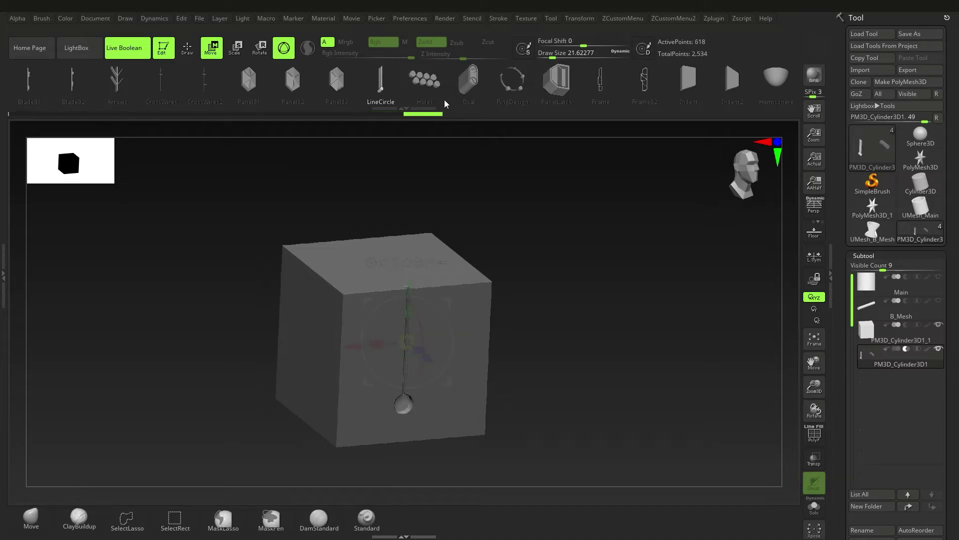
{"action": "right_click_drag", "start_coordinate": [433, 254], "coordinate": [423, 224]}
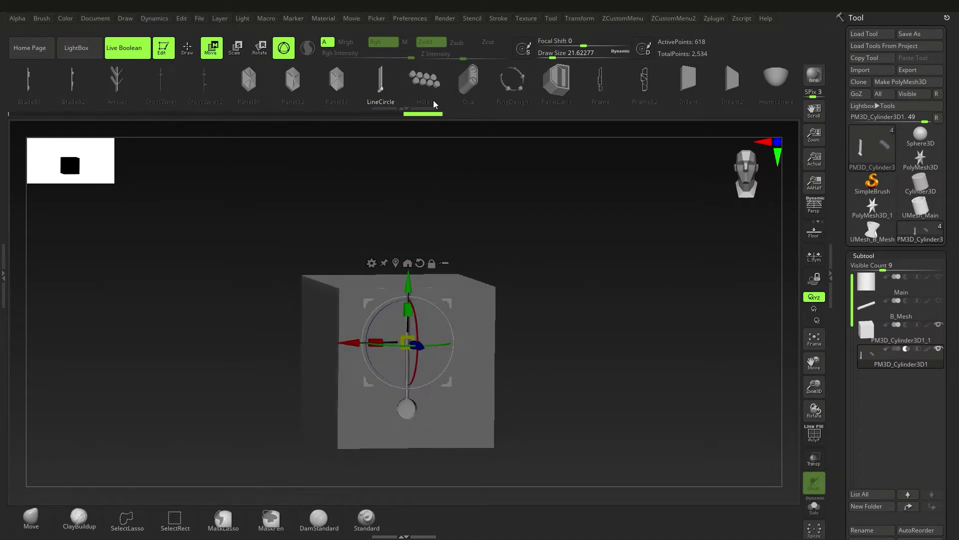
Replace the cutter with other IMM Boolean shapes such as Oval and Heatsink to compare their cuts in the cube.
{"action": "key", "text": "q"}
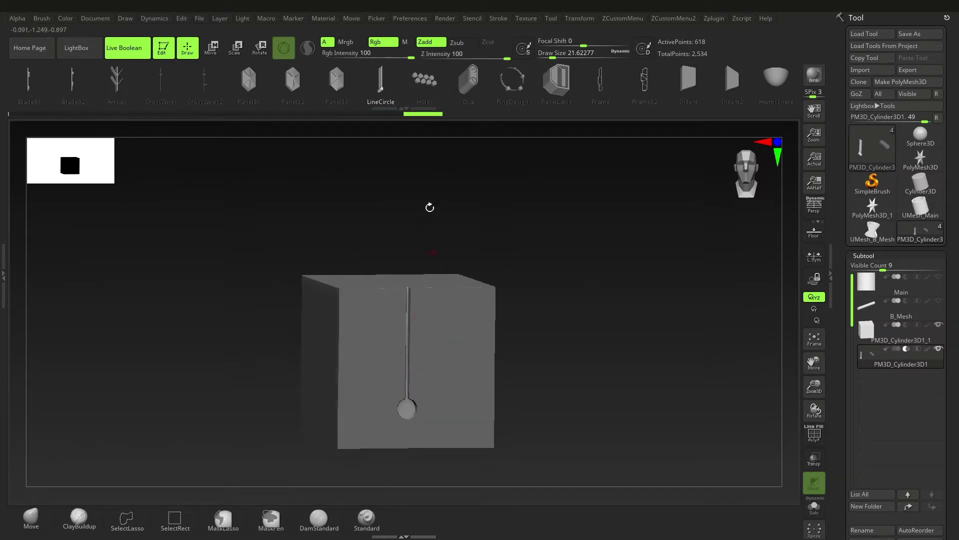
{"action": "key", "text": "w"}
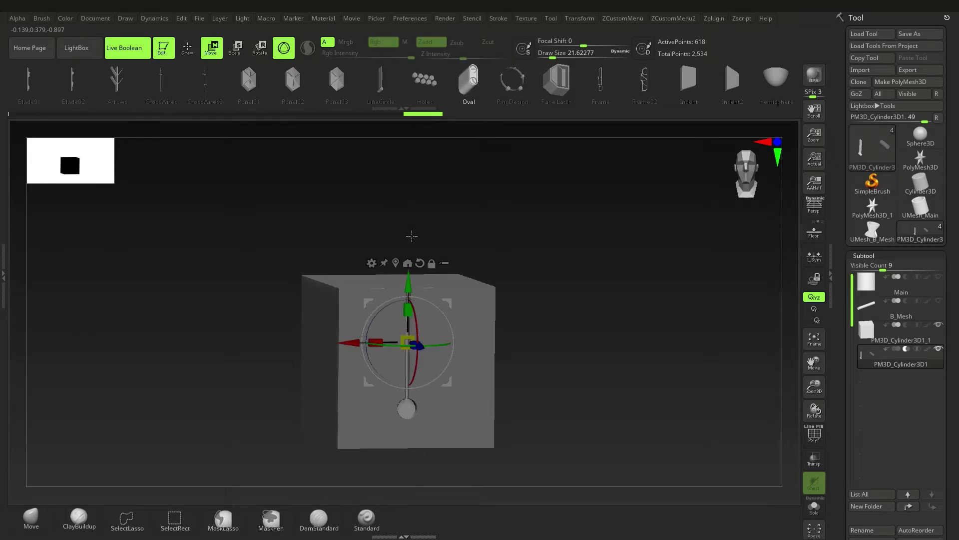
{"action": "left_click_drag", "start_coordinate": [465, 211], "coordinate": [482, 227], "text": "ctrl"}
{"action": "right_click_drag", "start_coordinate": [482, 227], "coordinate": [442, 228]}
{"action": "left_click_drag", "start_coordinate": [443, 299], "coordinate": [445, 321]}
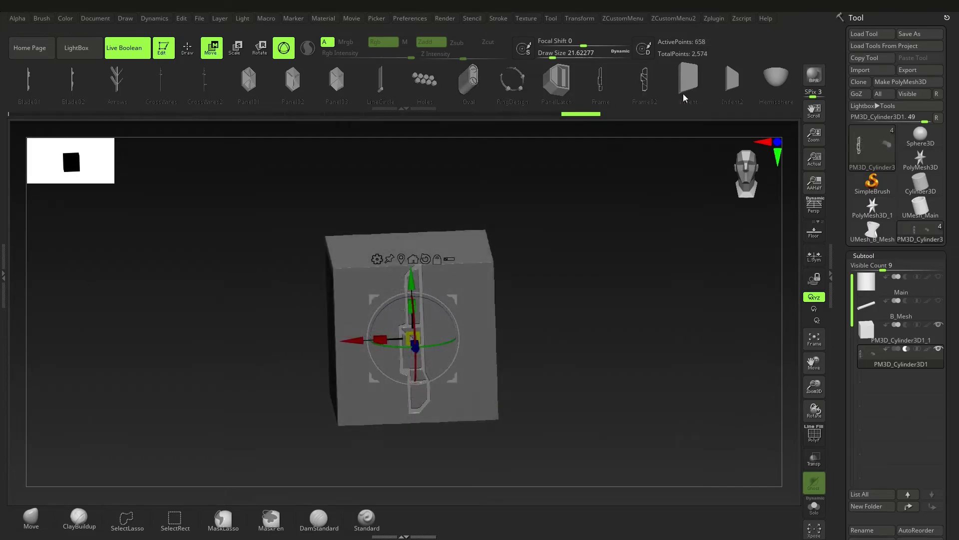
{"action": "left_click_drag", "start_coordinate": [687, 93], "coordinate": [337, 87]}
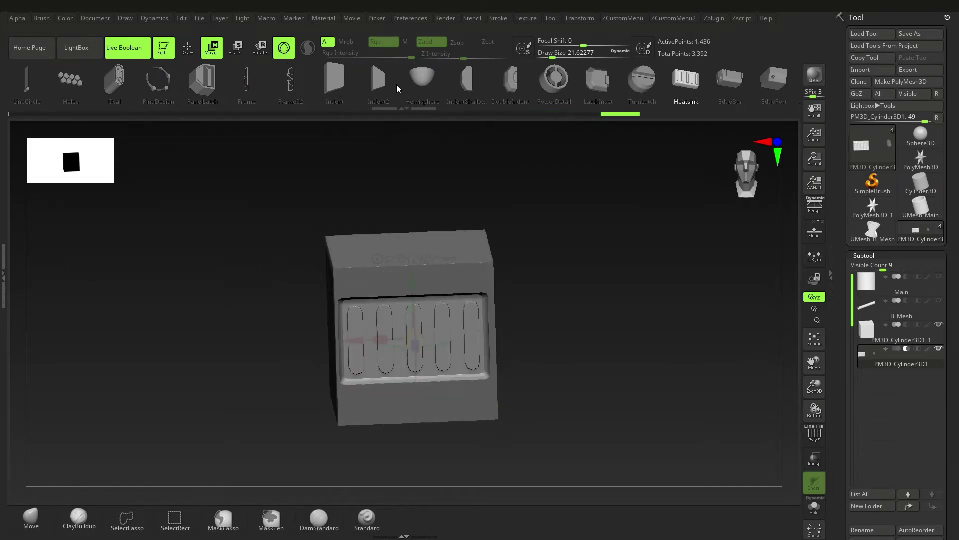
Swap the cutter for the PortAccess shape and inspect its round cut in the cube from an angle.
{"action": "mouse_move", "coordinate": [656, 91]}
{"action": "left_mouse_down"}
{"action": "mouse_move", "coordinate": [370, 91]}
{"action": "mouse_move", "coordinate": [386, 102]}
{"action": "left_mouse_up"}
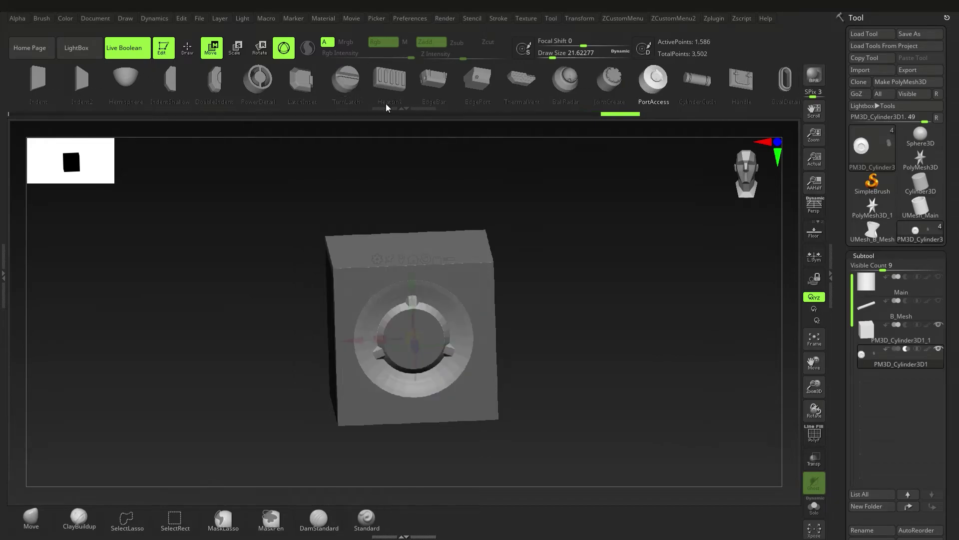
{"action": "left_click_drag", "start_coordinate": [561, 368], "coordinate": [571, 349]}
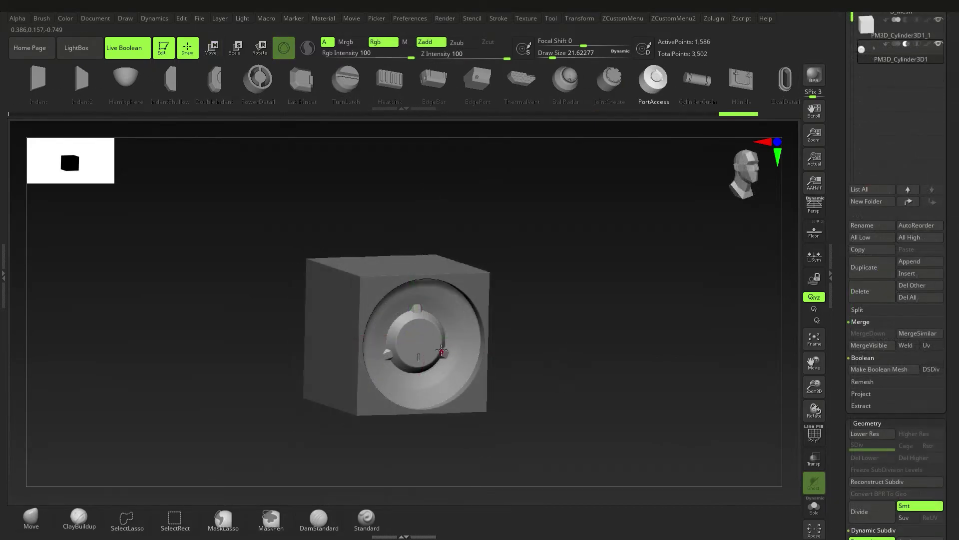
{"action": "key", "text": "f"}
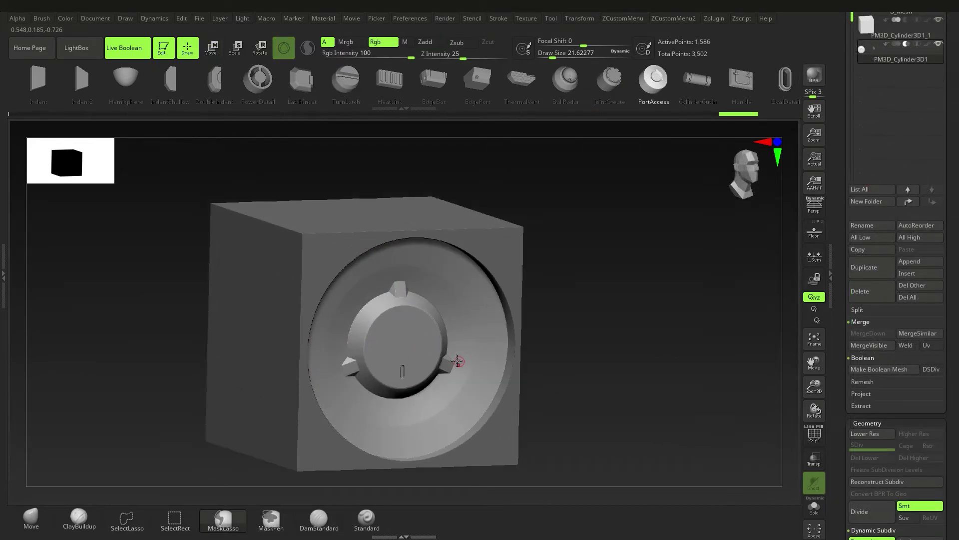
{"action": "left_click_drag", "start_coordinate": [564, 364], "coordinate": [544, 363]}
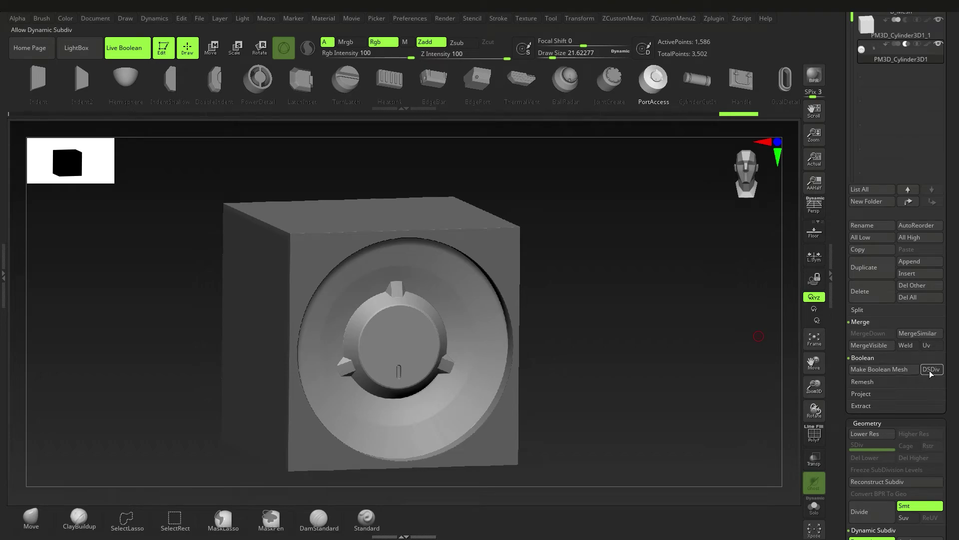
Make a Boolean mesh from the cube and PortAccess cutter, switch to the resulting UMesh tool, and choose the Move brush.
{"action": "left_click", "coordinate": [887, 370]}
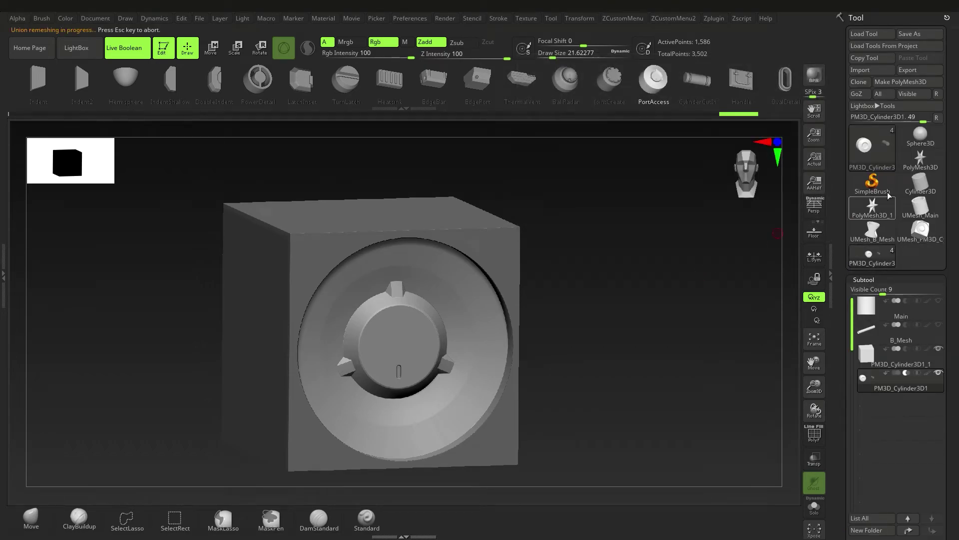
{"action": "left_click", "coordinate": [911, 233]}
{"action": "right_click_drag", "start_coordinate": [362, 382], "coordinate": [379, 340]}
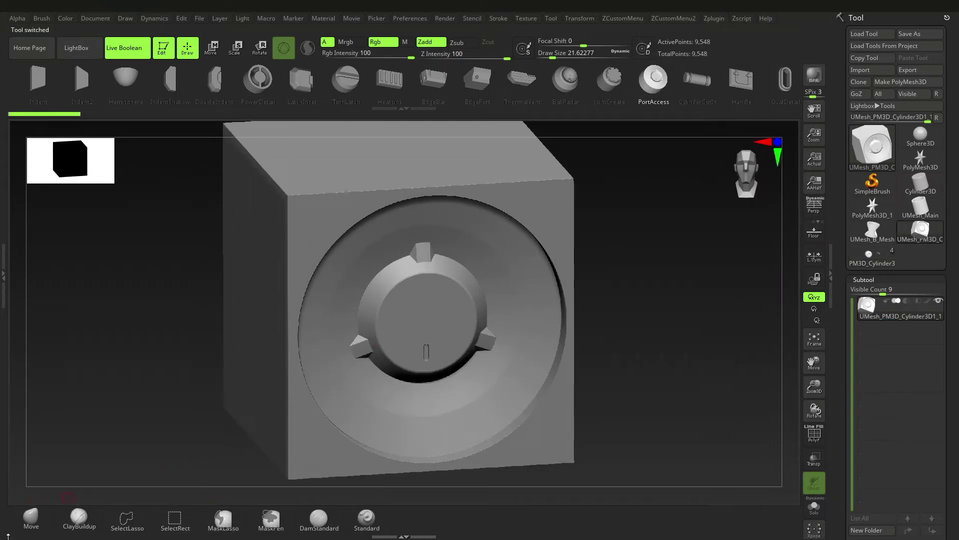
{"action": "left_click", "coordinate": [31, 518]}
{"action": "key", "text": "shift+f"}
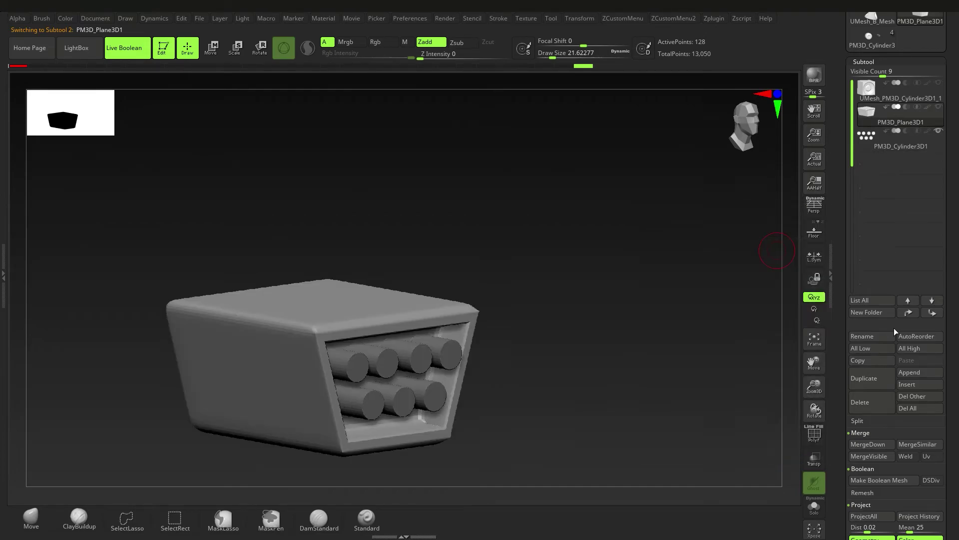
Merge the PM3D_Plane3D1 subtool down with the PM3D_Cylinder3D1 subtool so the tapered block and its cylinders form one cutter.
{"action": "left_click_drag", "start_coordinate": [895, 332], "coordinate": [895, 288]}
{"action": "left_click", "coordinate": [872, 401]}
{"action": "left_click", "coordinate": [781, 427]}
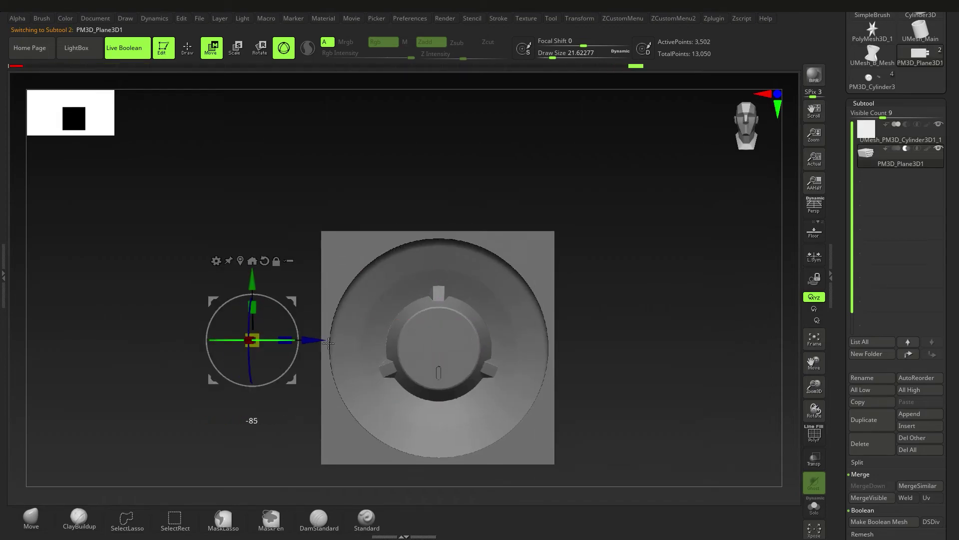
Move the merged vent cutter into the cube's side face next to the round port and adjust its position.
{"action": "left_click_drag", "start_coordinate": [328, 342], "coordinate": [201, 316]}
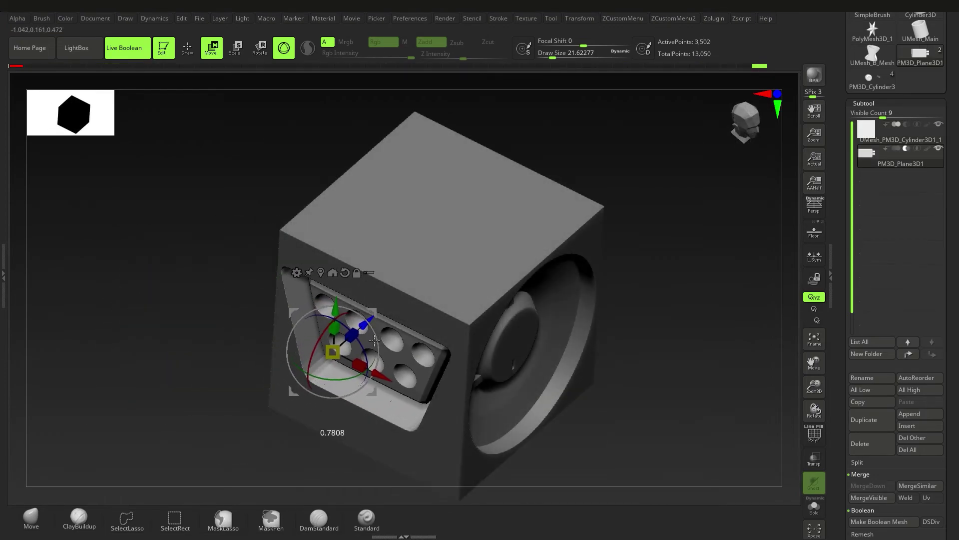
{"action": "mouse_move", "coordinate": [374, 340]}
{"action": "right_mouse_down"}
{"action": "mouse_move", "coordinate": [434, 378]}
{"action": "mouse_move", "coordinate": [429, 370]}
{"action": "right_mouse_up"}
{"action": "key", "text": "q"}
{"action": "key", "text": "w"}
{"action": "mouse_move", "coordinate": [372, 277]}
{"action": "left_mouse_down"}
{"action": "mouse_move", "coordinate": [361, 284]}
{"action": "mouse_move", "coordinate": [374, 288]}
{"action": "left_mouse_up"}
Duplicate the vent cutter below the first one, scale the copy down, and place a second small copy beside it.
{"action": "right_click_drag", "start_coordinate": [379, 330], "coordinate": [422, 310], "text": "shift"}
{"action": "left_click_drag", "start_coordinate": [403, 313], "coordinate": [375, 404], "text": "ctrl"}
{"action": "left_click_drag", "start_coordinate": [344, 359], "coordinate": [328, 371]}
{"action": "mouse_move", "coordinate": [376, 405]}
{"action": "left_mouse_down"}
{"action": "mouse_move", "coordinate": [358, 400]}
{"action": "mouse_move", "coordinate": [454, 401]}
{"action": "left_mouse_up"}
{"action": "key", "text": "q"}
{"action": "mouse_move", "coordinate": [434, 398]}
{"action": "right_mouse_down"}
{"action": "mouse_move", "coordinate": [366, 387]}
{"action": "mouse_move", "coordinate": [413, 392]}
{"action": "mouse_move", "coordinate": [378, 377]}
{"action": "right_mouse_up"}
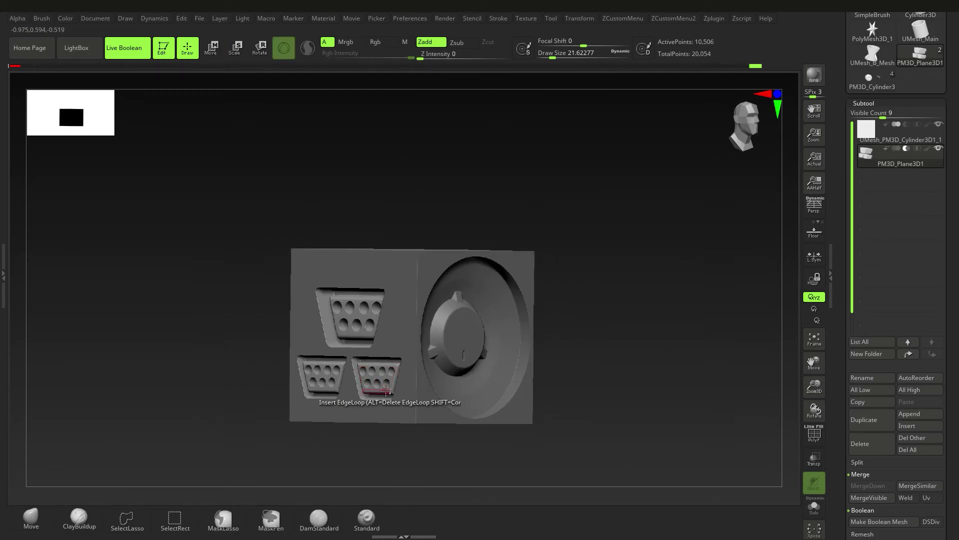
{"action": "left_click_drag", "start_coordinate": [386, 390], "coordinate": [417, 378]}
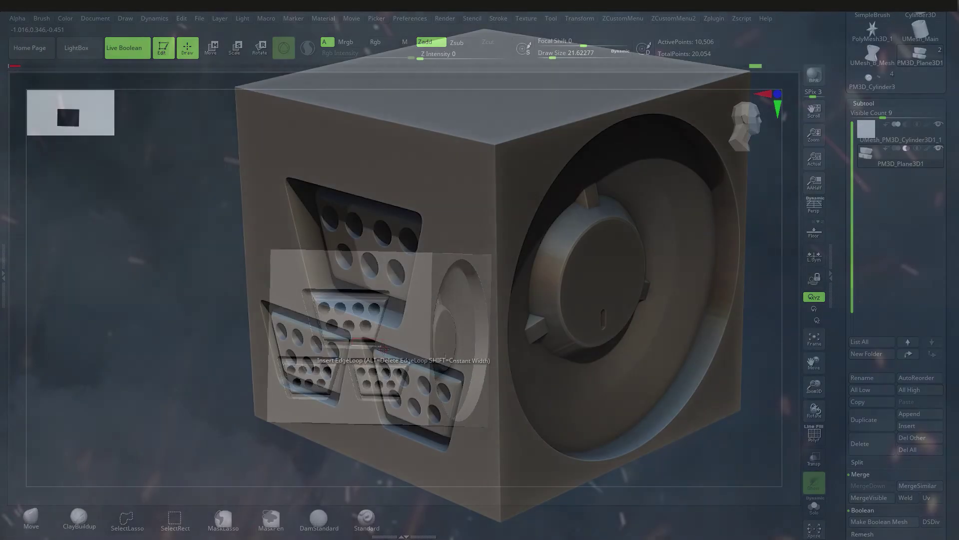